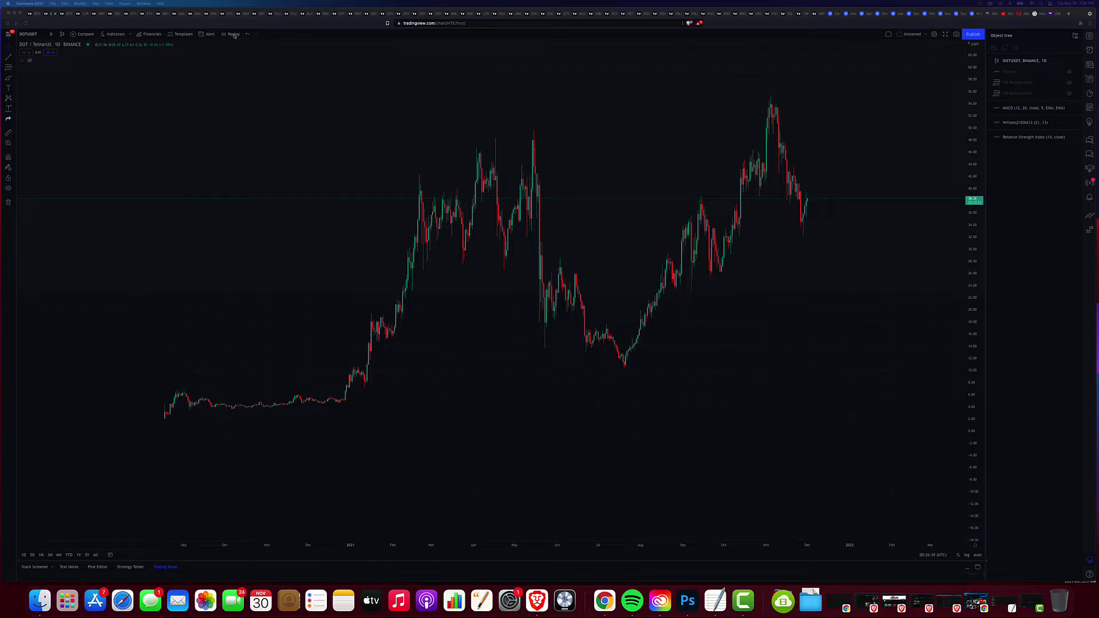
Start DOT/USDT bar replay from about 19 Dec 2020 and frame the early candles in view
left_click(233, 35)
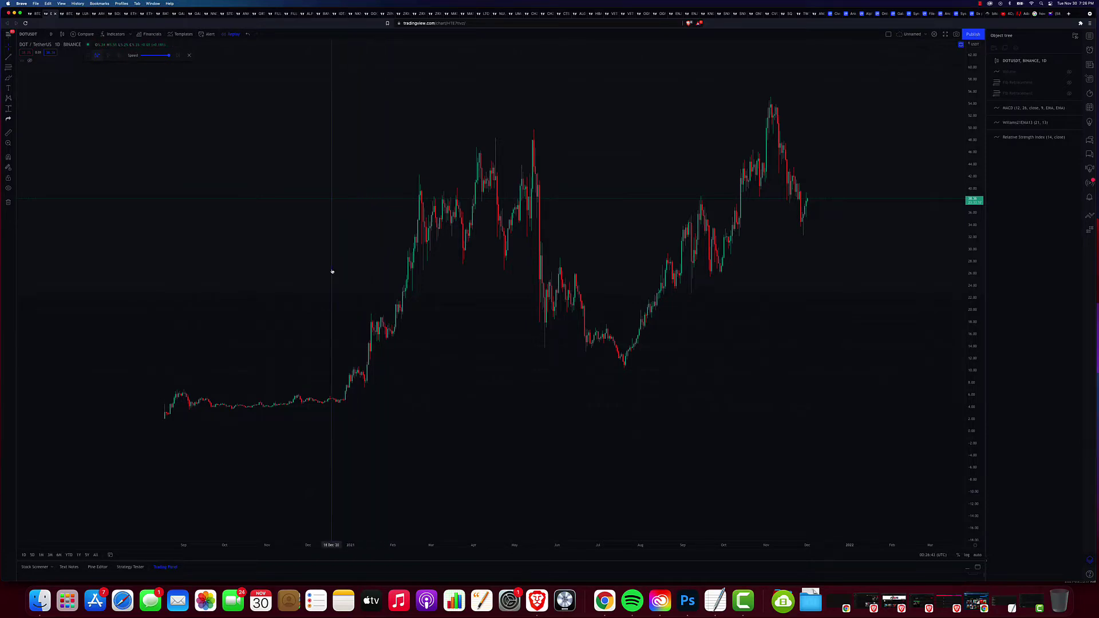
left_click(333, 271)
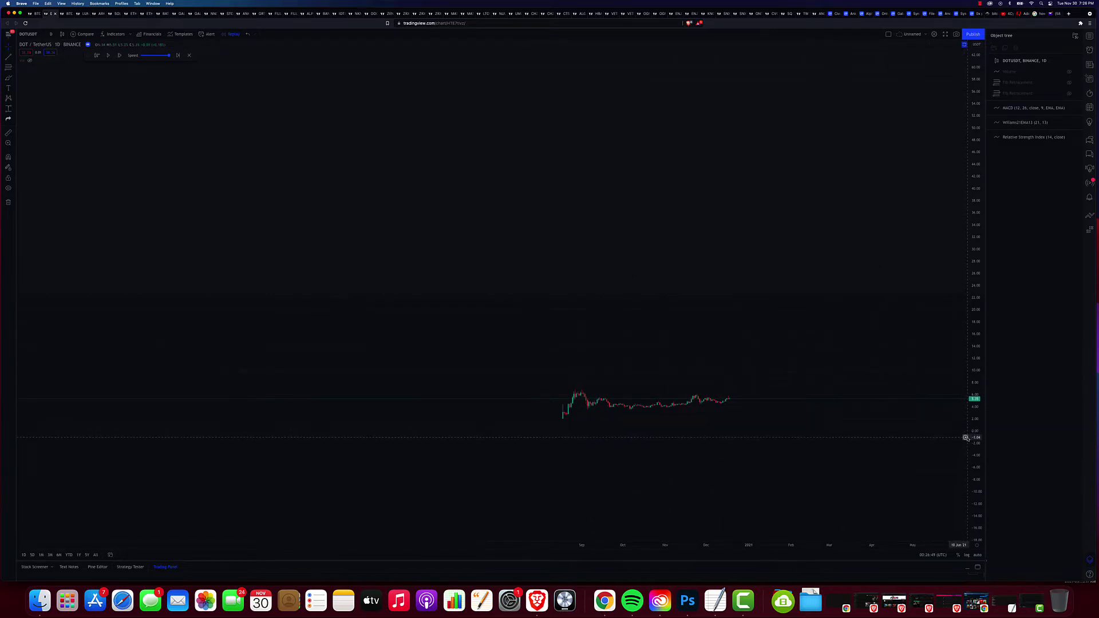
left_click_drag(965, 436, 901, 128)
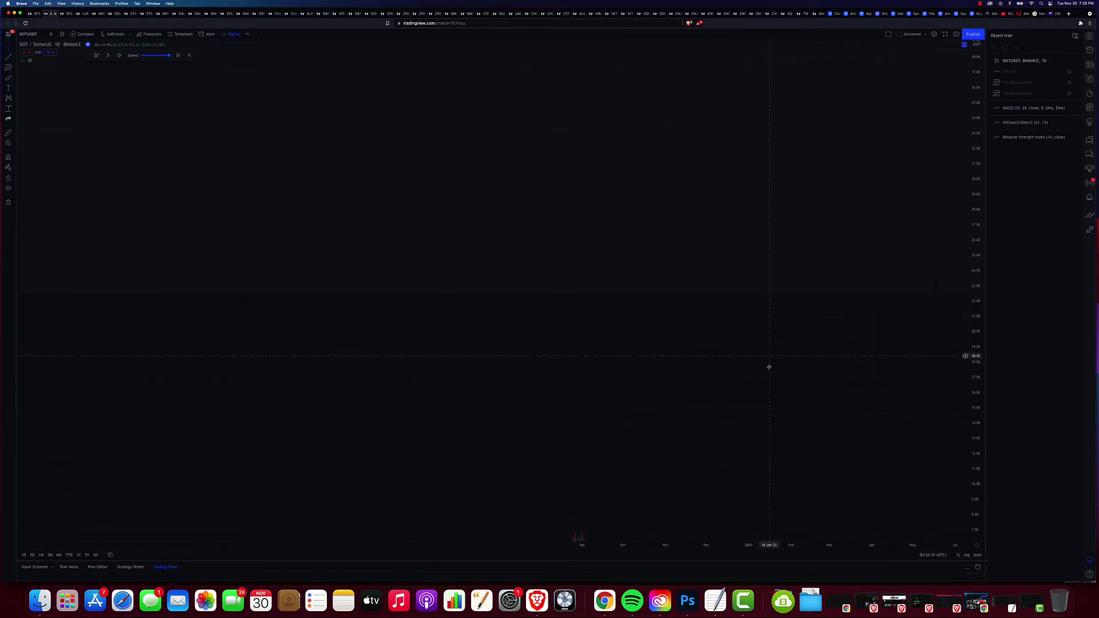
left_click_drag(767, 368, 650, 61)
scroll(684, 102, "up", 1)
scroll(683, 102, "right", 3)
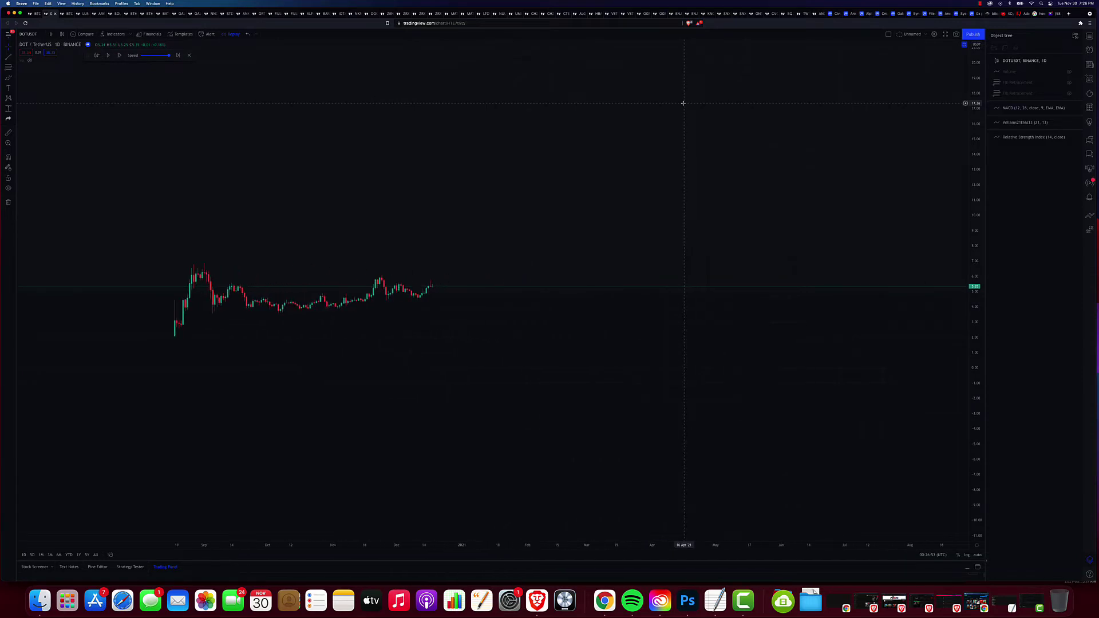
scroll(683, 102, "left", 4)
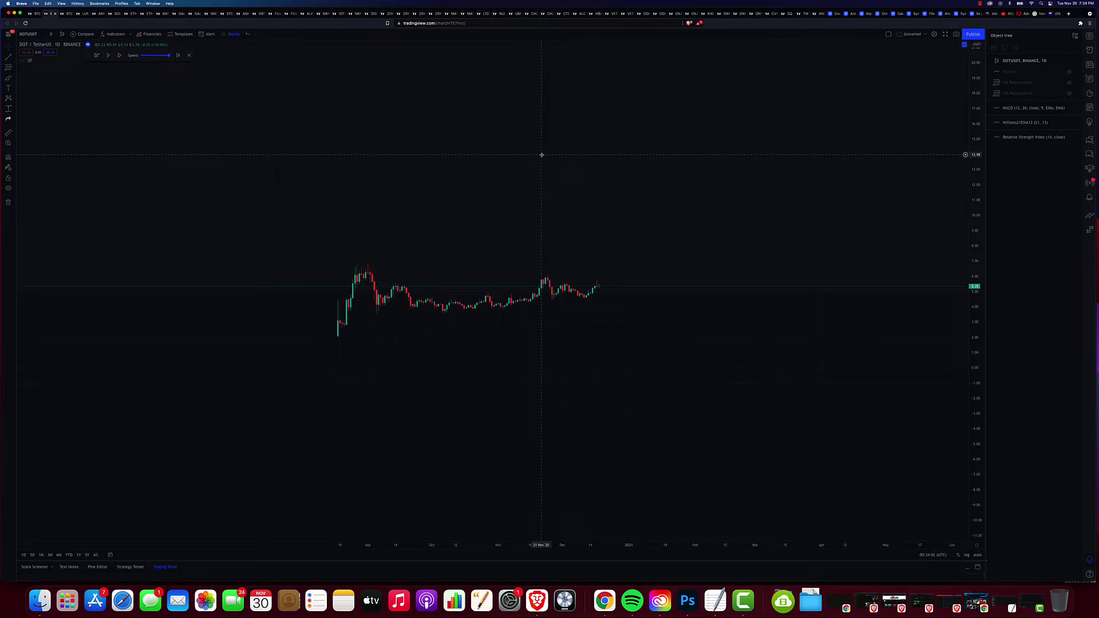
left_click_drag(527, 162, 544, 211)
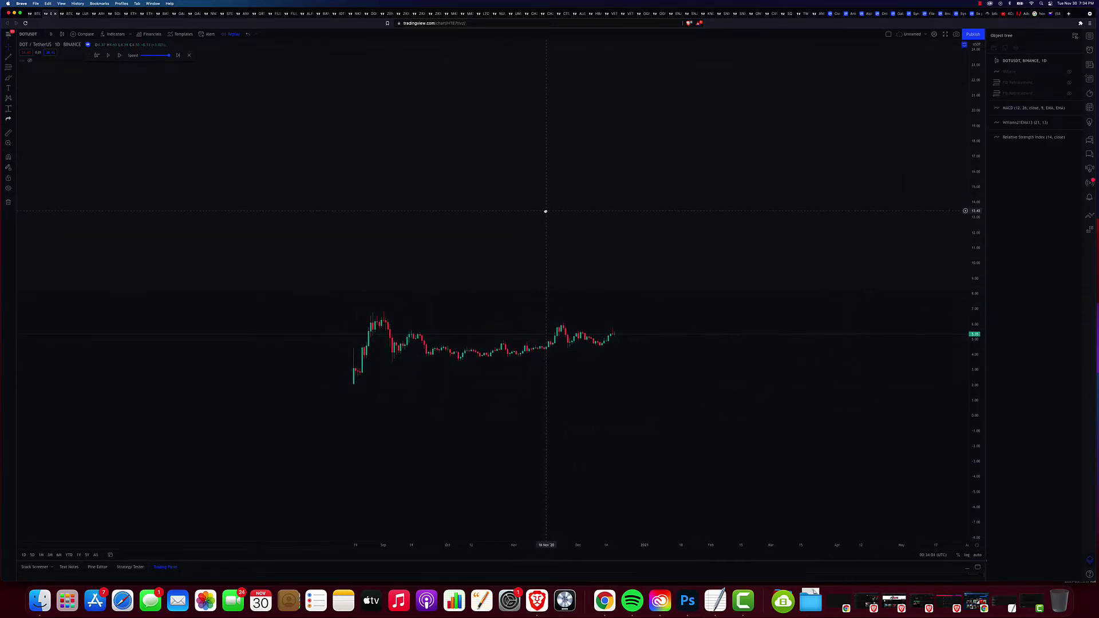
Draw a Fib Retracement from the 19 Nov 2020 high down to the recent low
left_click(15, 68)
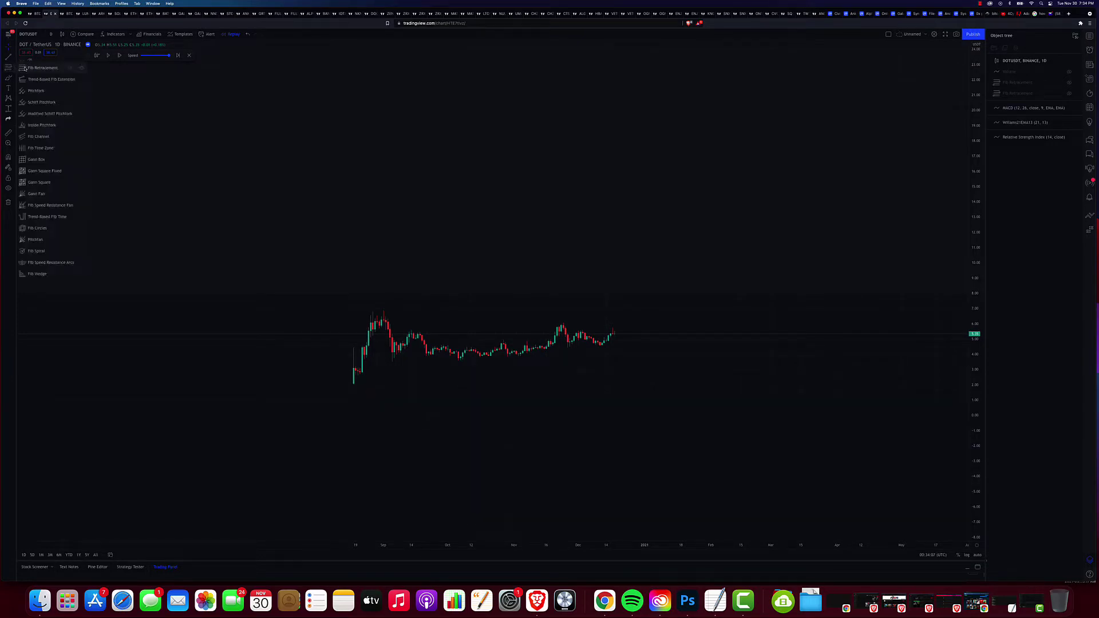
left_click(30, 68)
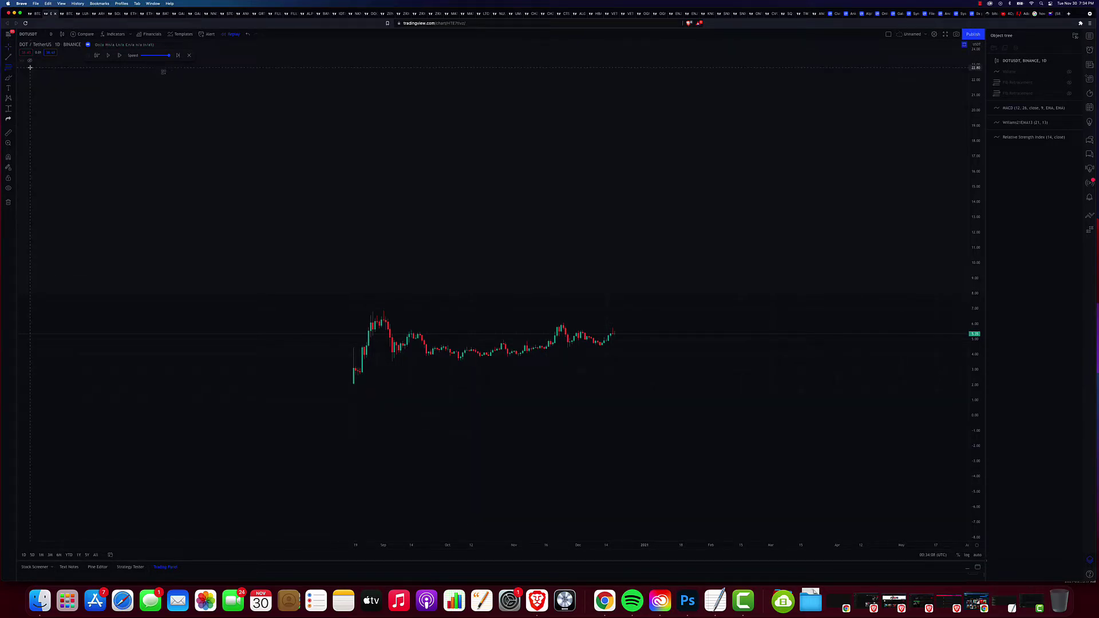
left_click(553, 326)
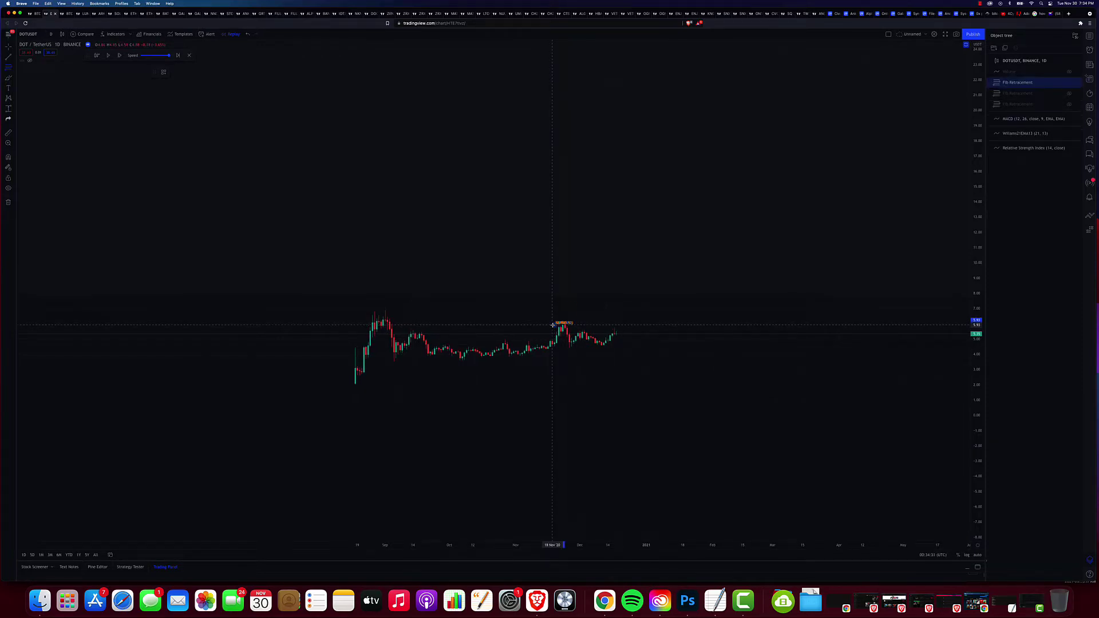
left_click(858, 345)
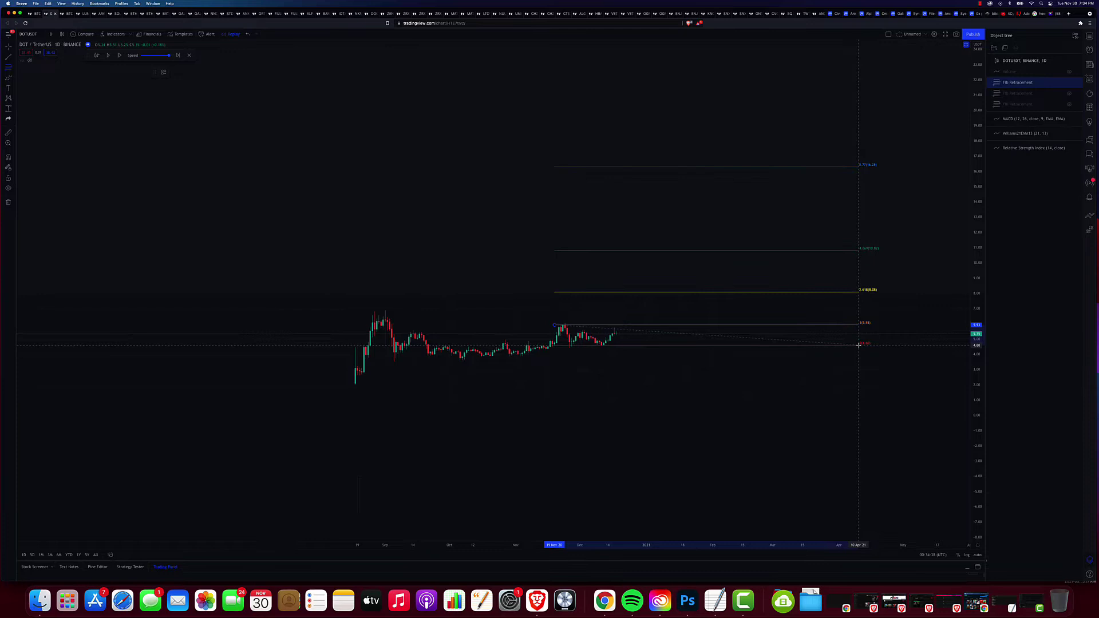
left_click(858, 345)
Pan the chart and compress the price scale so all upper extension levels are visible
left_click_drag(748, 197, 613, 275)
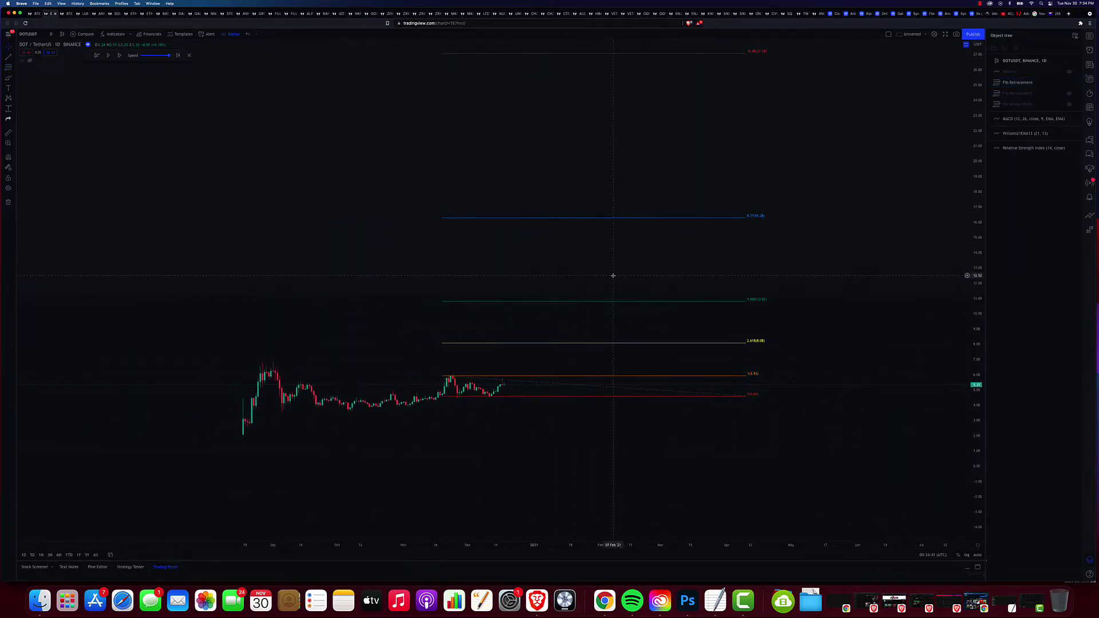
left_click_drag(973, 102, 991, 343)
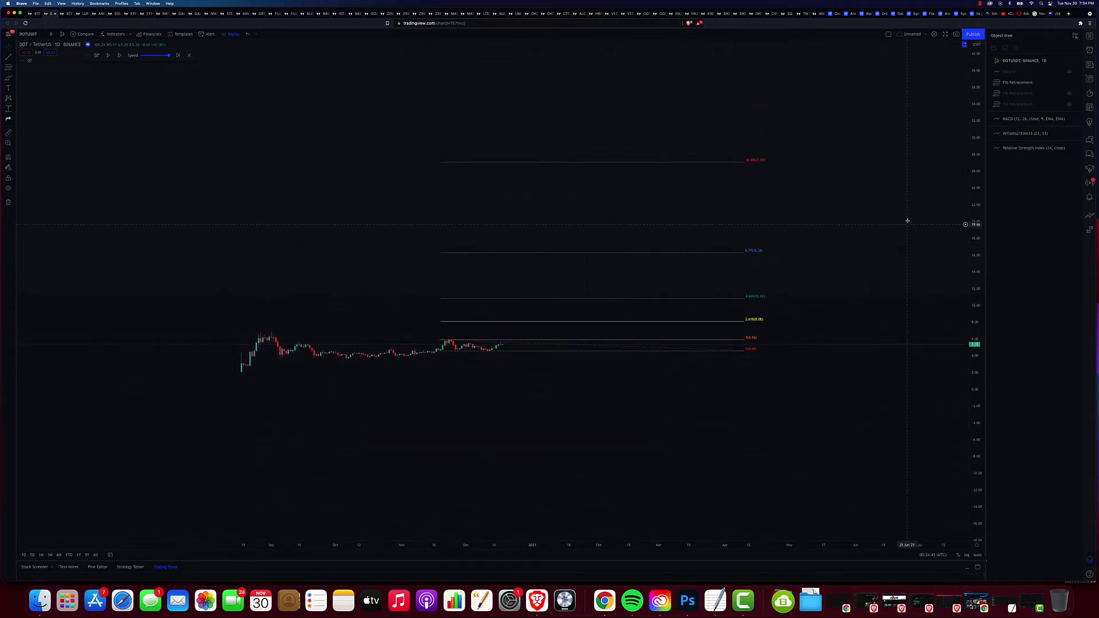
left_click_drag(980, 269, 982, 316)
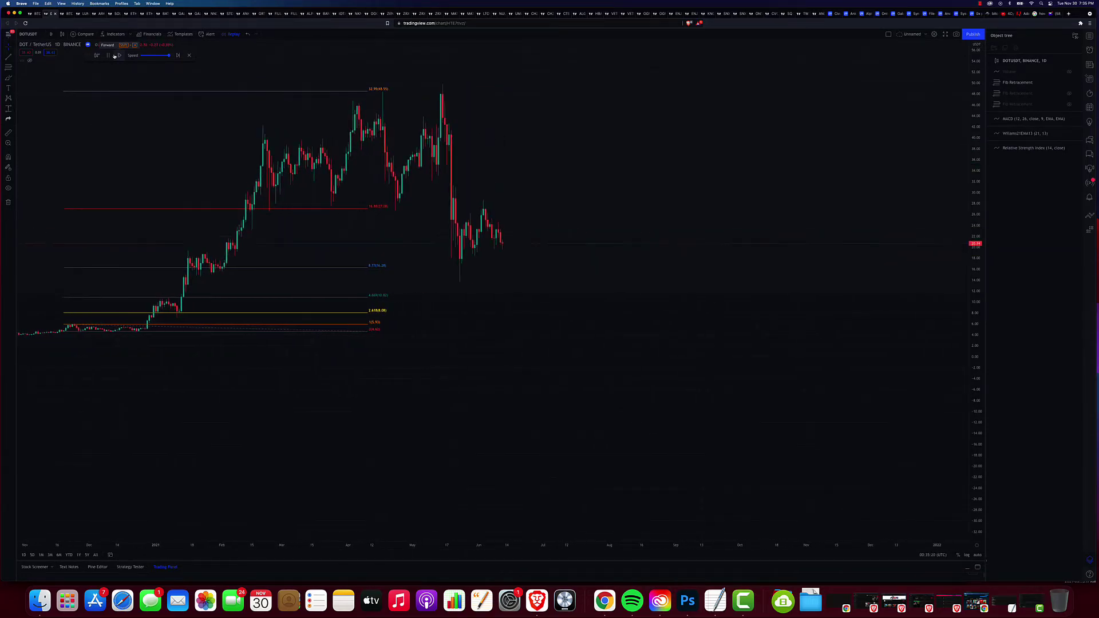
Request to exit chart replay with DOT/USDT replayed to about mid-July 2021
left_click(190, 56)
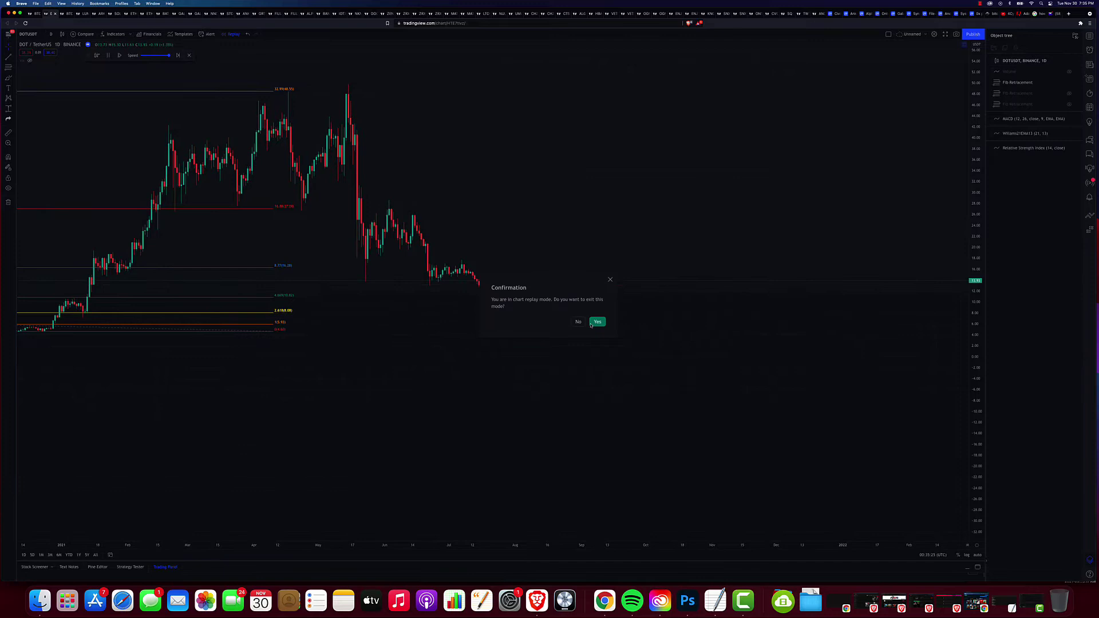
Confirm leaving replay and frame DOT/USDT history through late November 2021 under the Fib levels
left_click(596, 322)
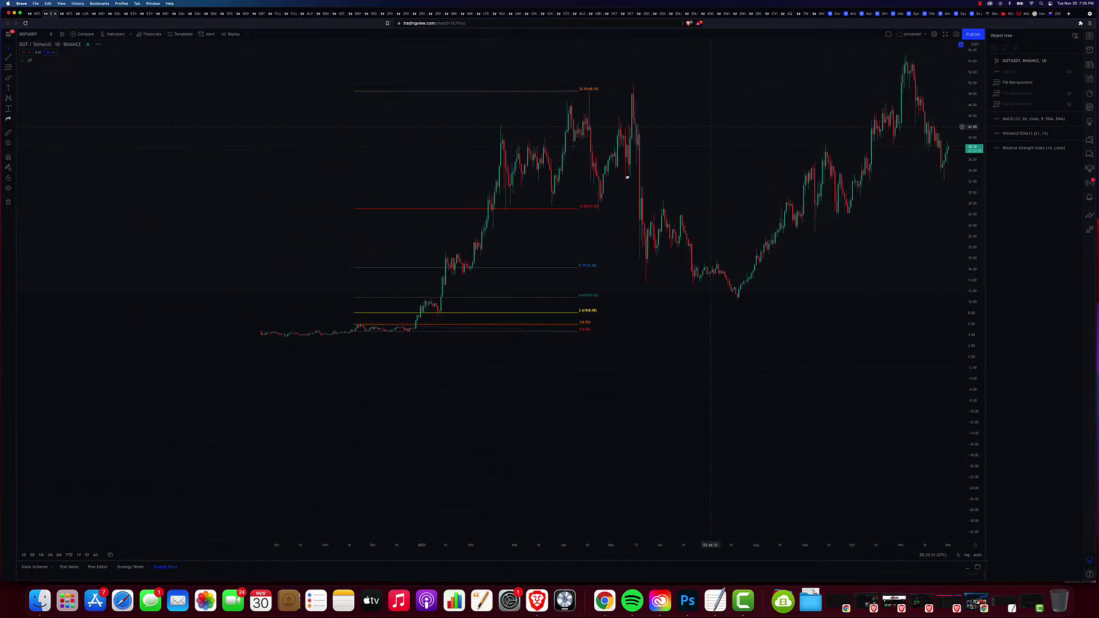
left_click_drag(628, 178, 703, 174)
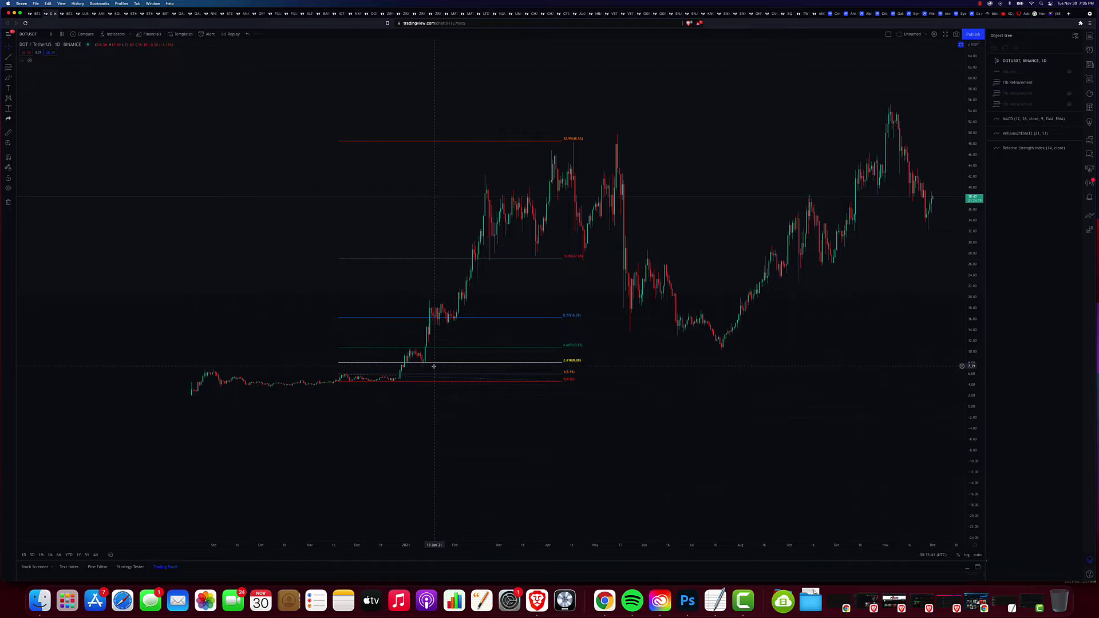
scroll(429, 361, "right", 2)
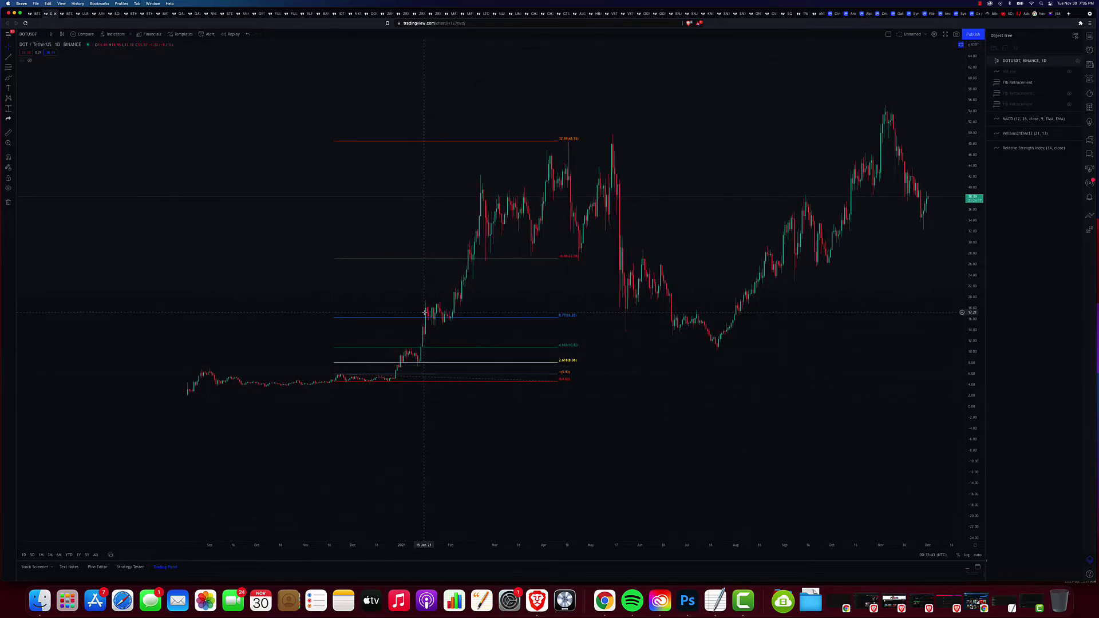
scroll(429, 355, "left", 5)
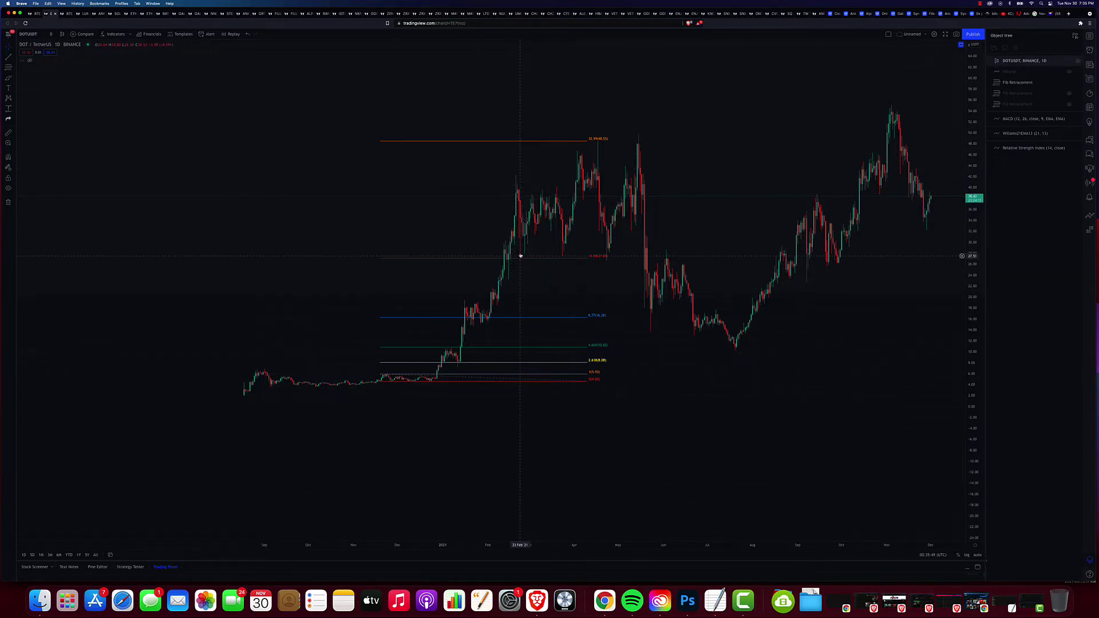
scroll(549, 217, "up", 2)
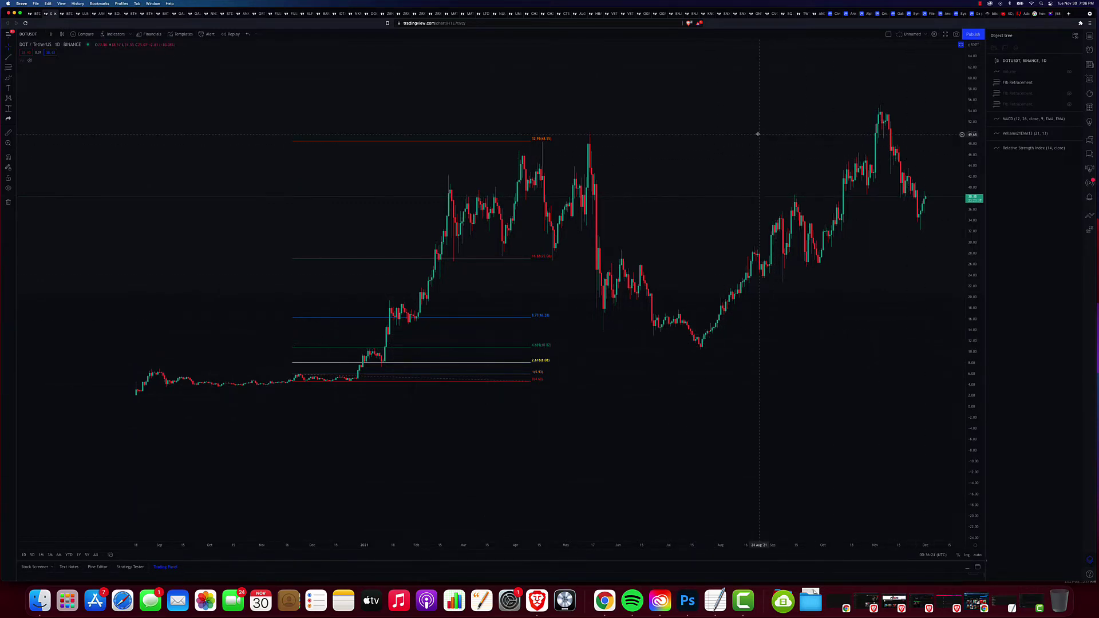
Draw a second Fib Retracement from the July 2021 swing high to the July low, then zoom out
left_click_drag(726, 145, 608, 163)
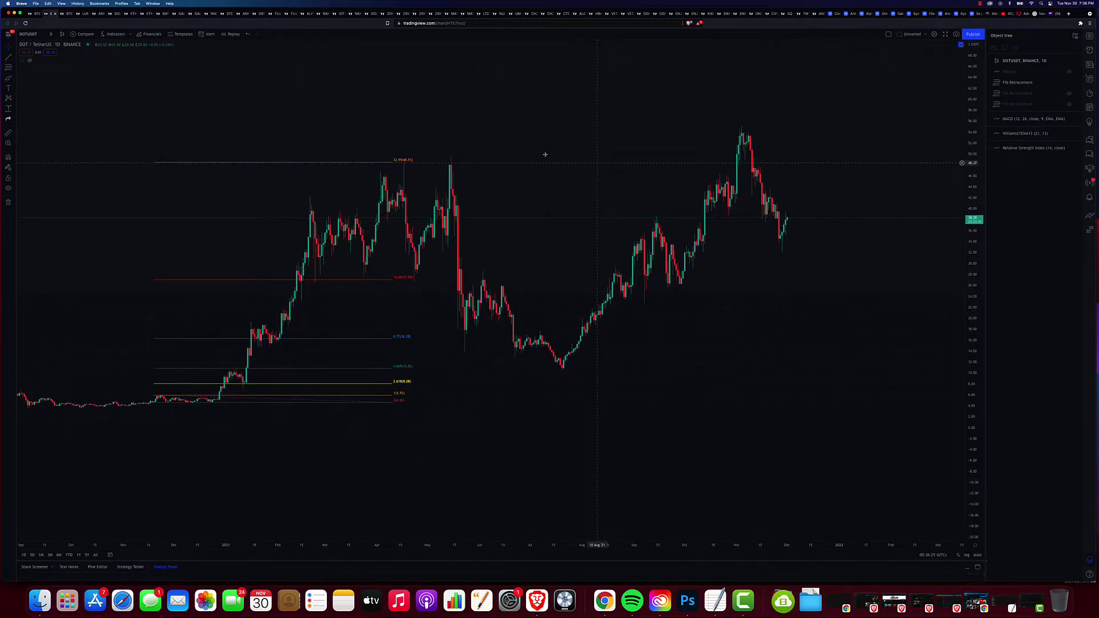
left_click(534, 335)
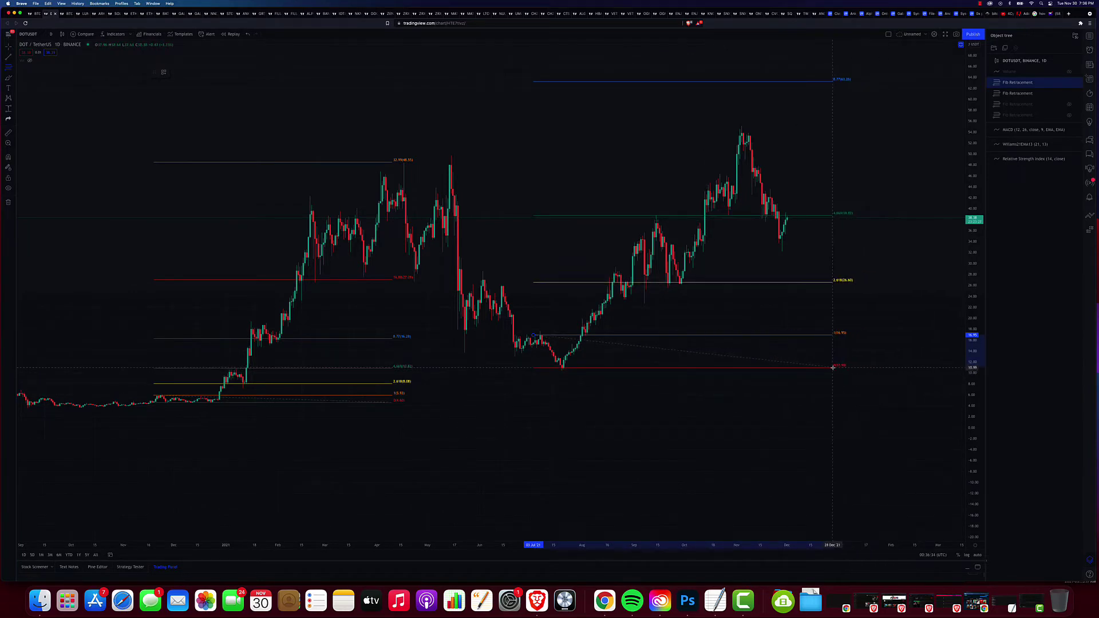
left_click(833, 367)
scroll(670, 143, "down", 2)
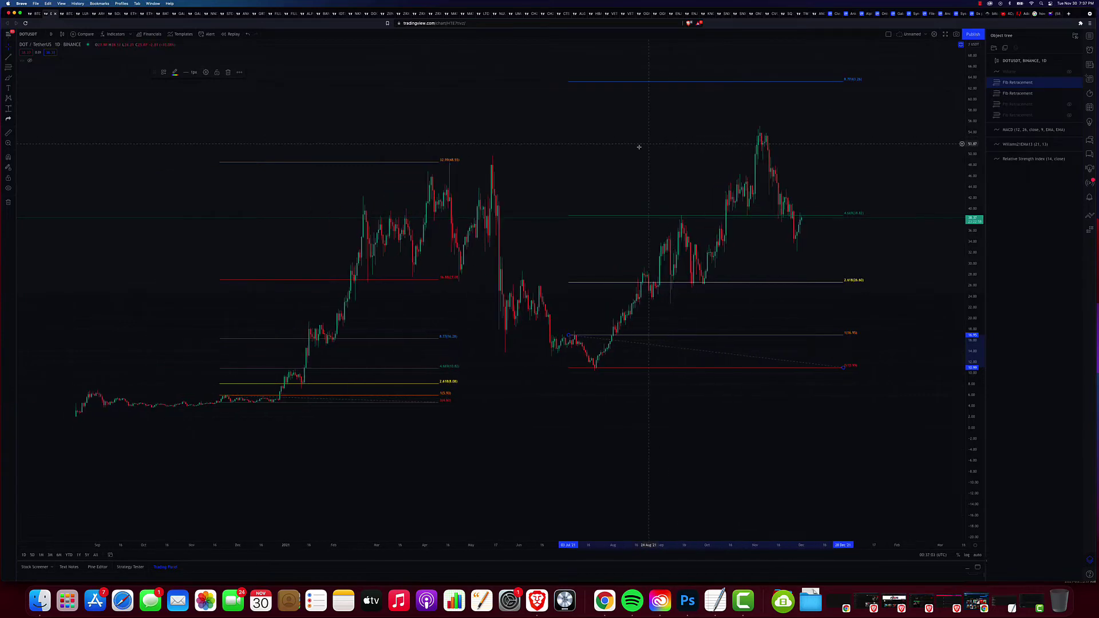
scroll(639, 147, "down", 3)
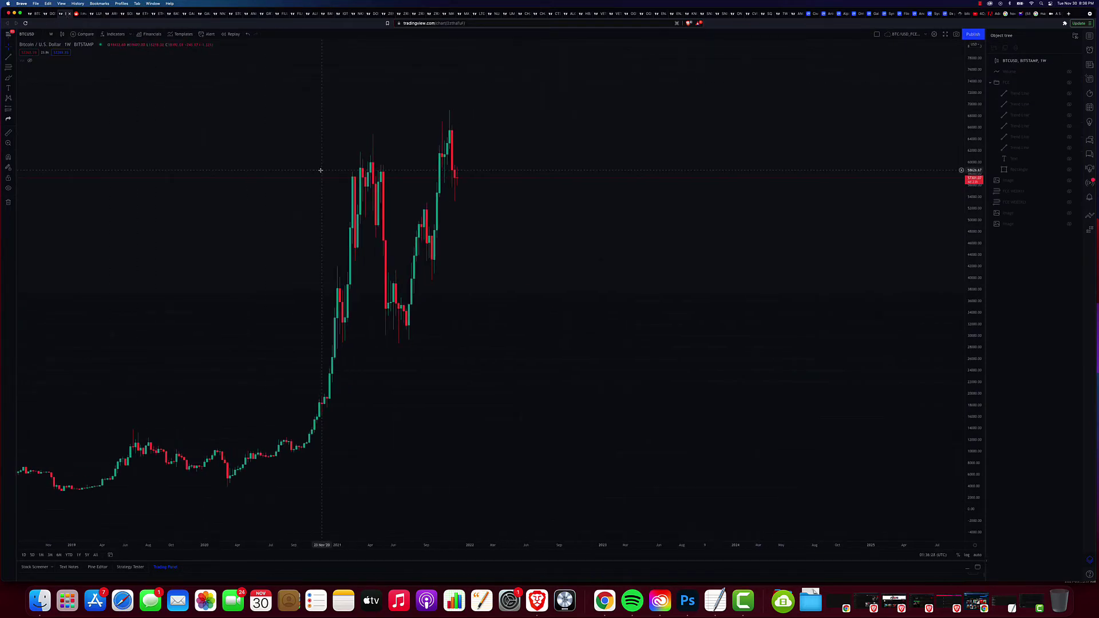
Draw a Fib Retracement on the weekly BTCUSD chart from the mid-2019 top to the 2020 low
scroll(262, 172, "left", 3)
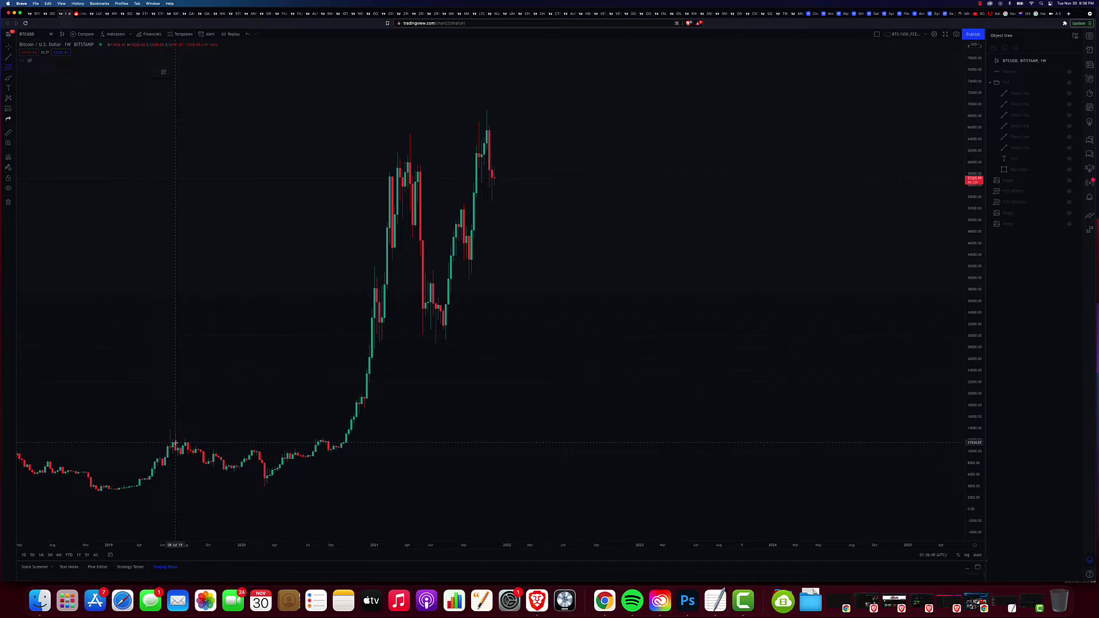
left_click(175, 443)
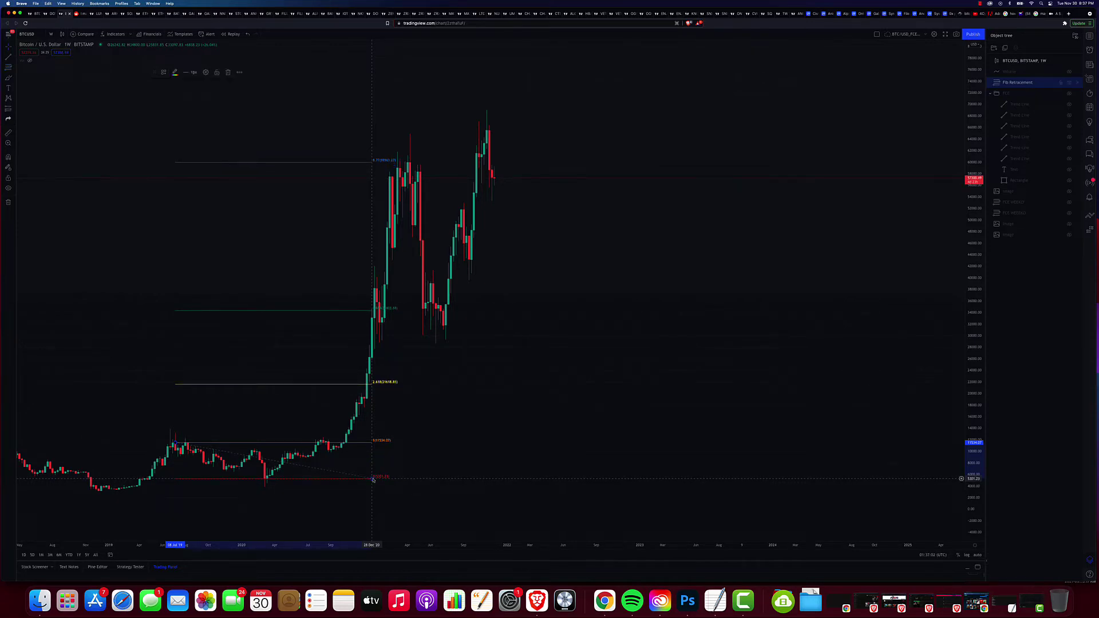
left_click(374, 480)
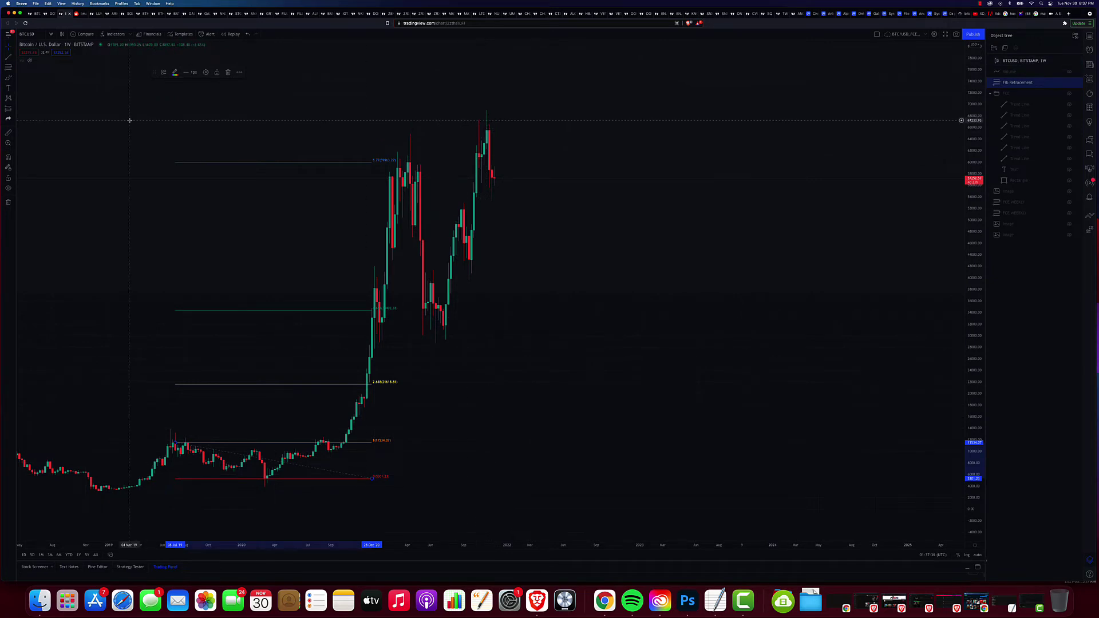
left_click(8, 69)
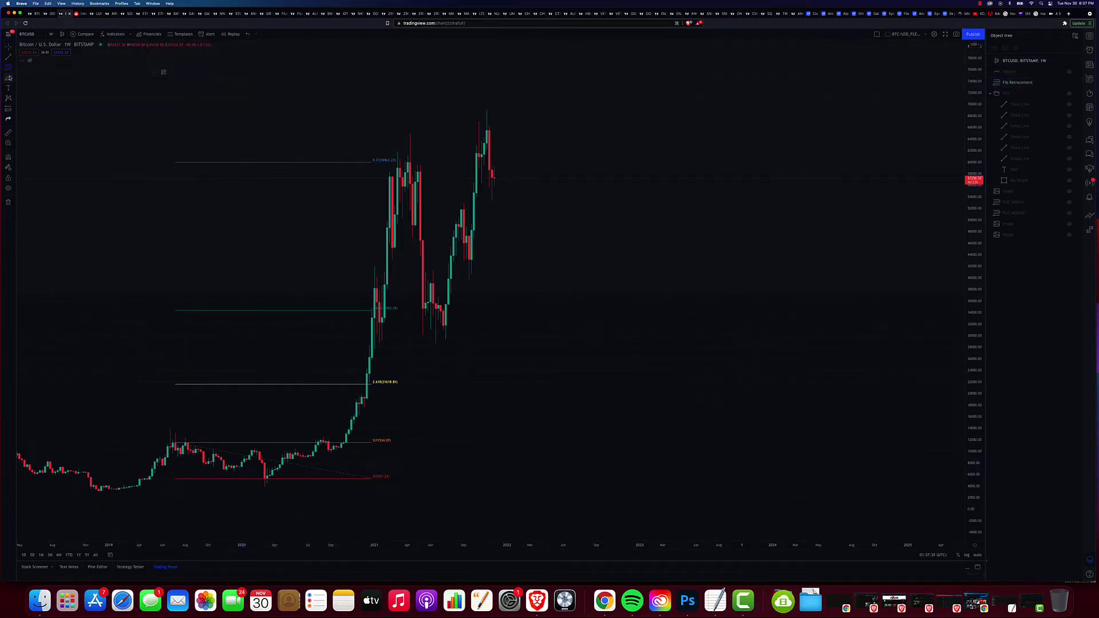
Draw a Fib Retracement across Bitcoin's mid-2021 swing so its 2.618 level reaches the November 2021 high
left_click(456, 209)
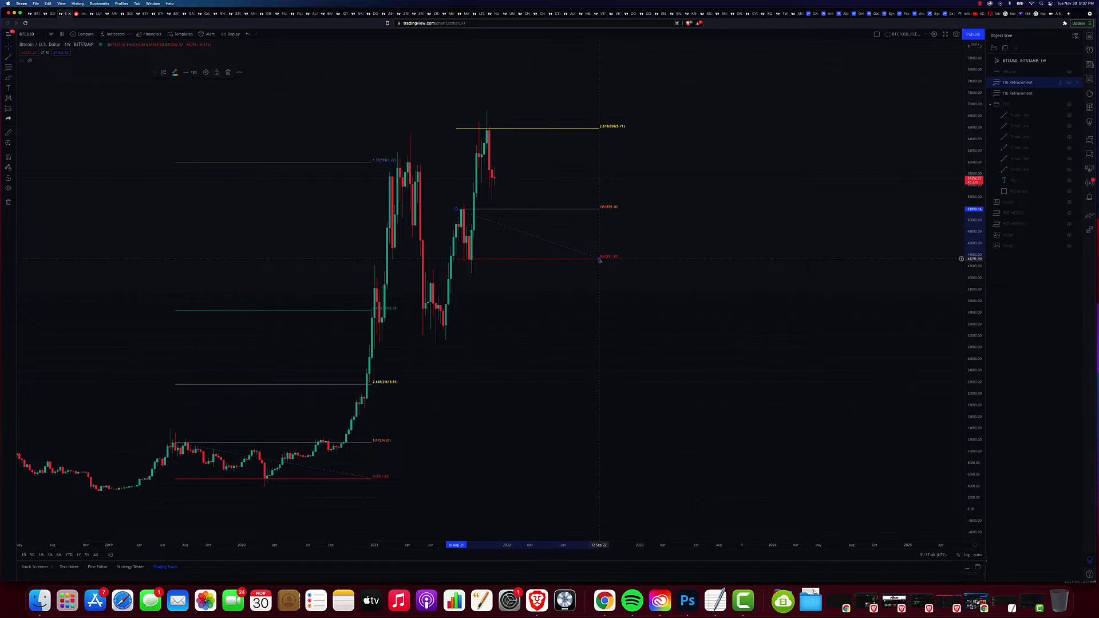
left_click(599, 260)
scroll(579, 323, "left", 1)
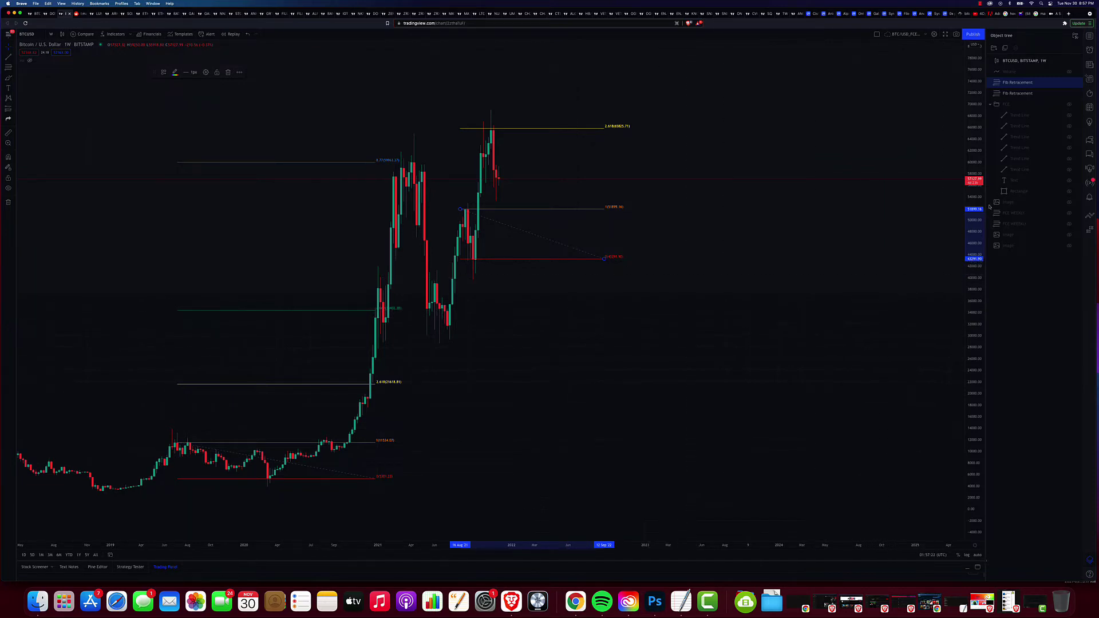
Unhide the box, FEIGENBAUM CHAOS EXTENTION caption and Mandelbrot image, then go to the Reddit Mandelbrot post
left_click(1070, 192)
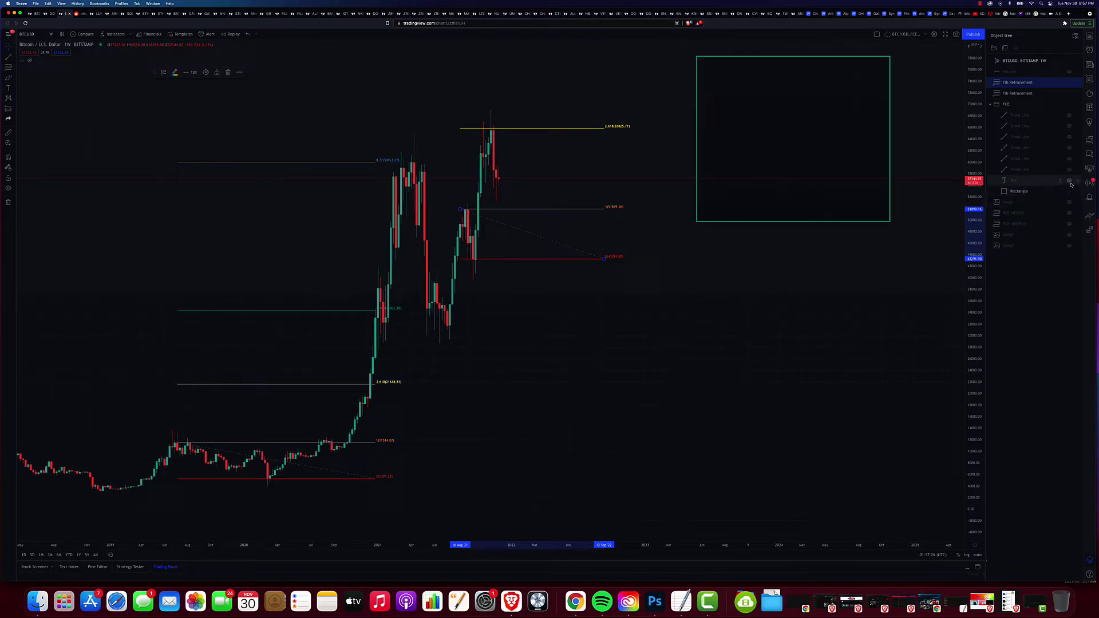
left_click(1070, 180)
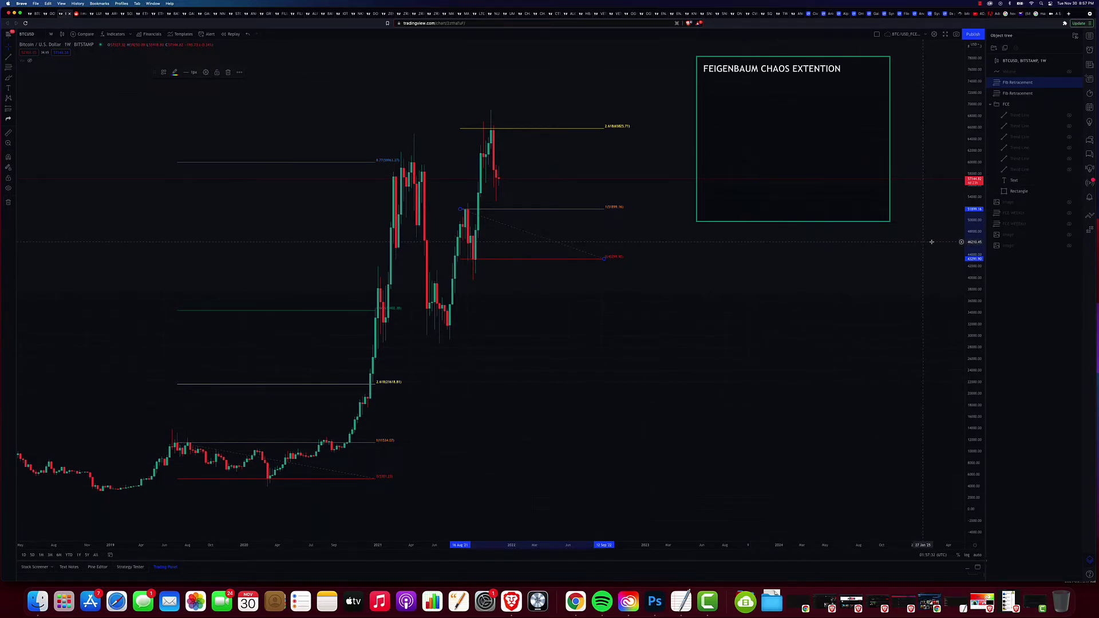
left_click(1069, 203)
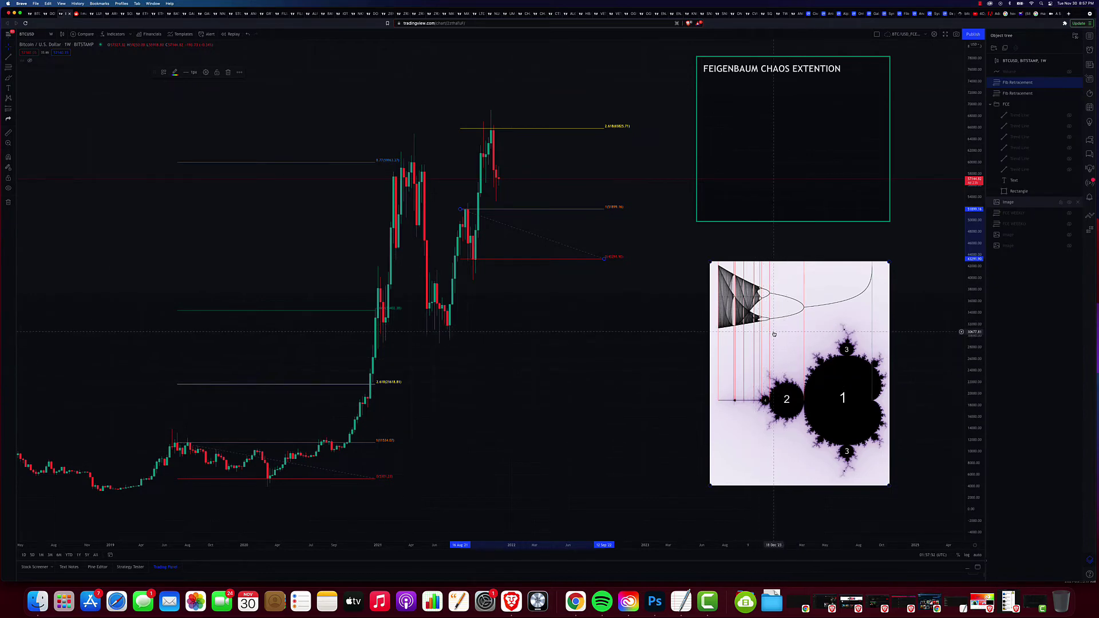
left_click(83, 14)
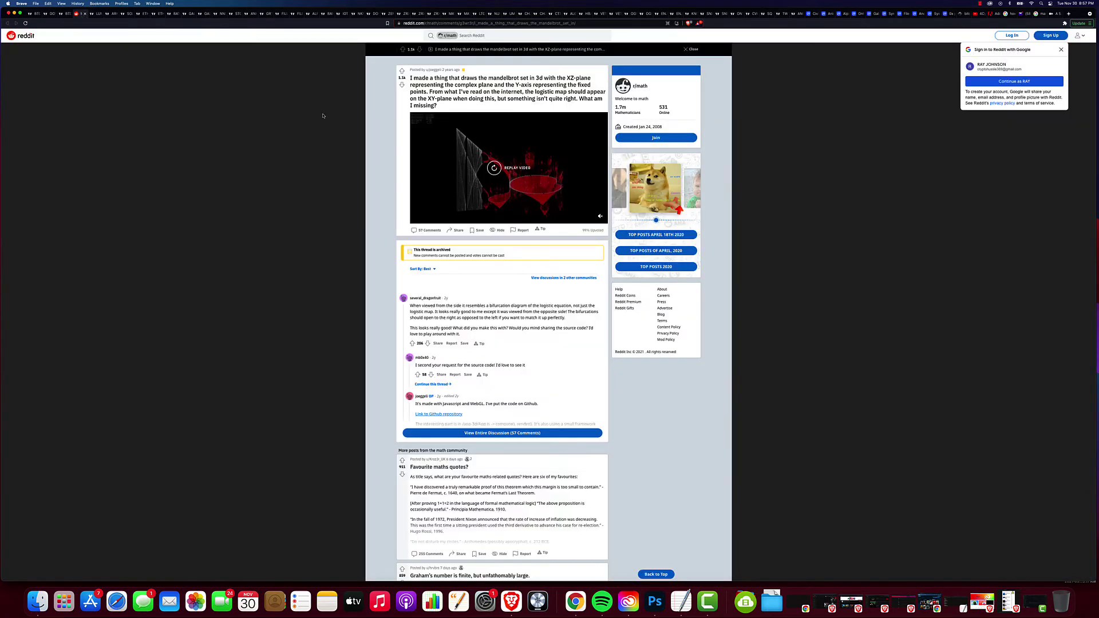
Watch the 3D Mandelbrot and logistic-map bifurcation video full screen from the start
mouse_move(466, 159)
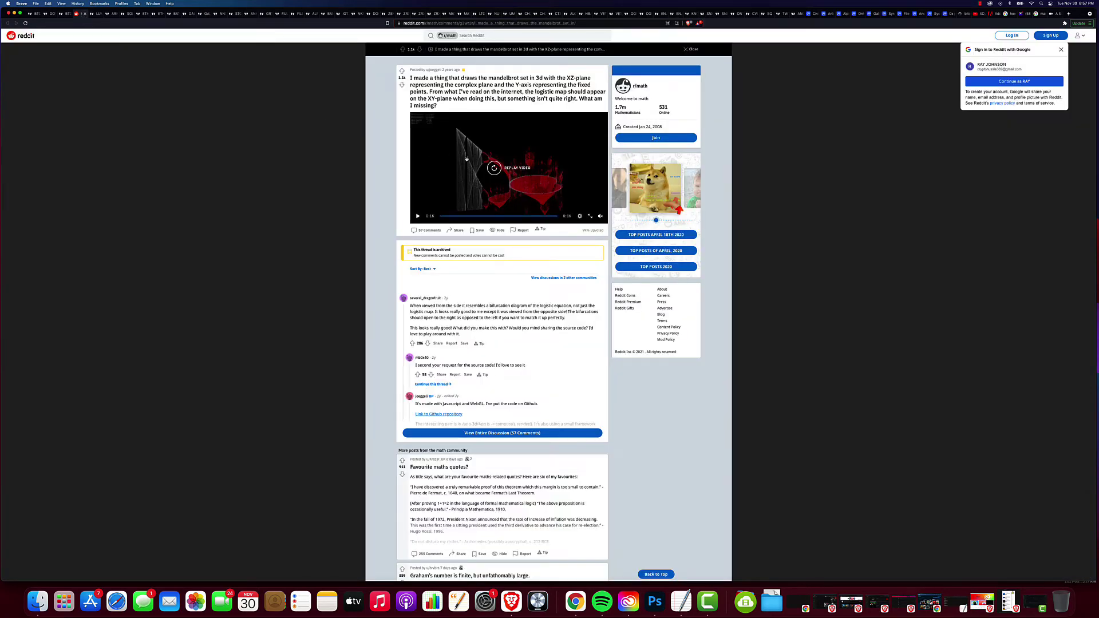
left_click(591, 216)
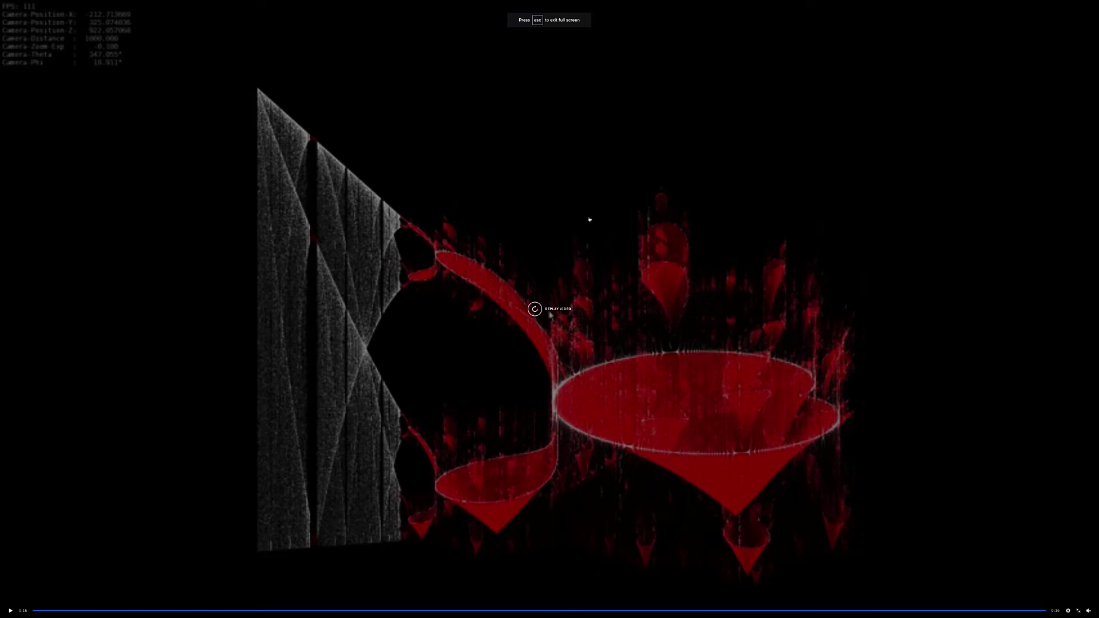
left_click(549, 314)
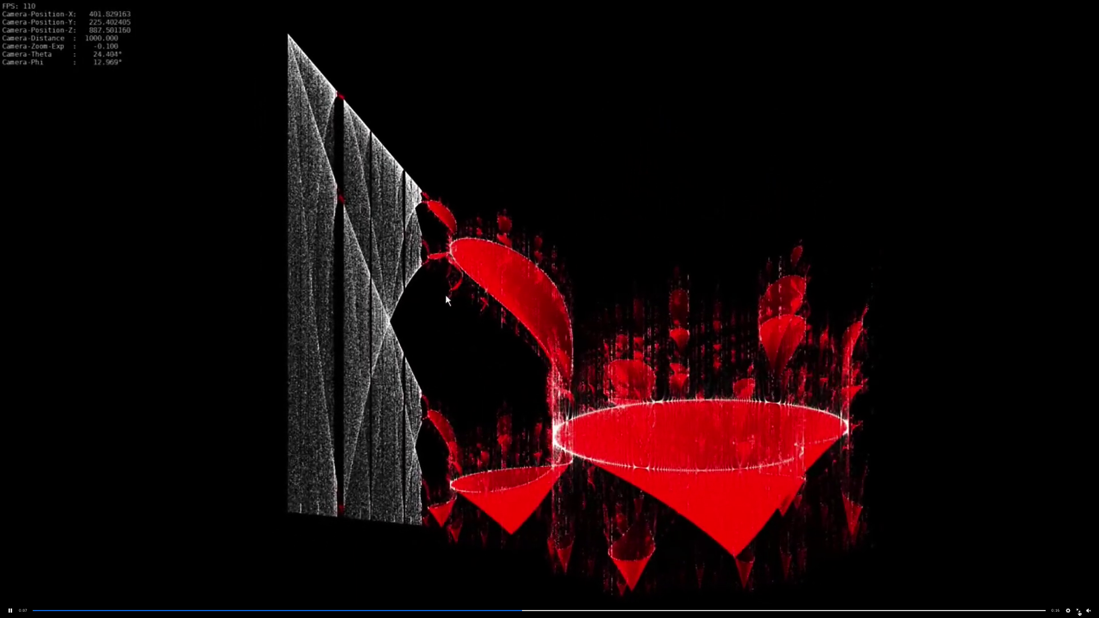
Leave full-screen video and return to the Bitcoin weekly chart with both Fib drawings
key("Escape")
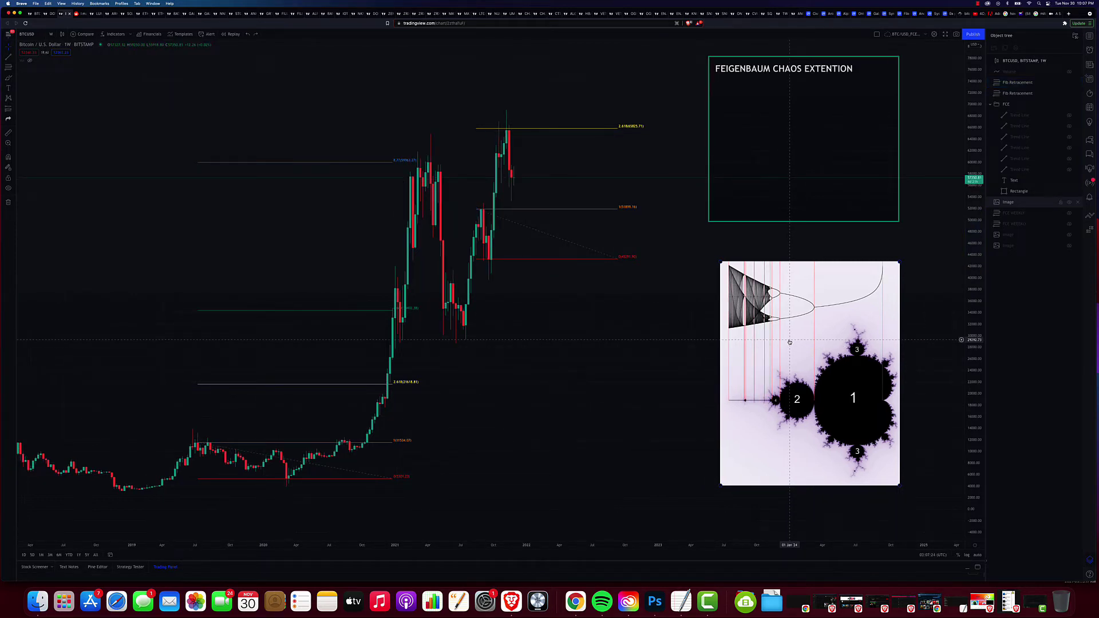
Draw a Fib Retracement in the empty upper-left area and review its levels (4.669, 8.77, 16.88, 32.99)
left_click(630, 304)
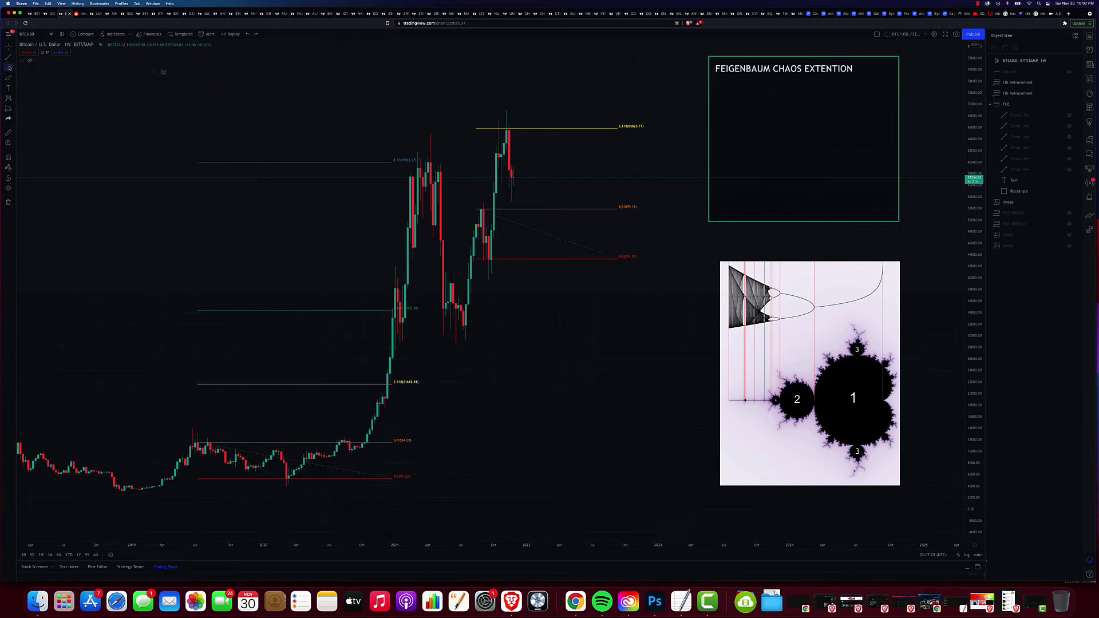
left_click(9, 67)
left_click(209, 92)
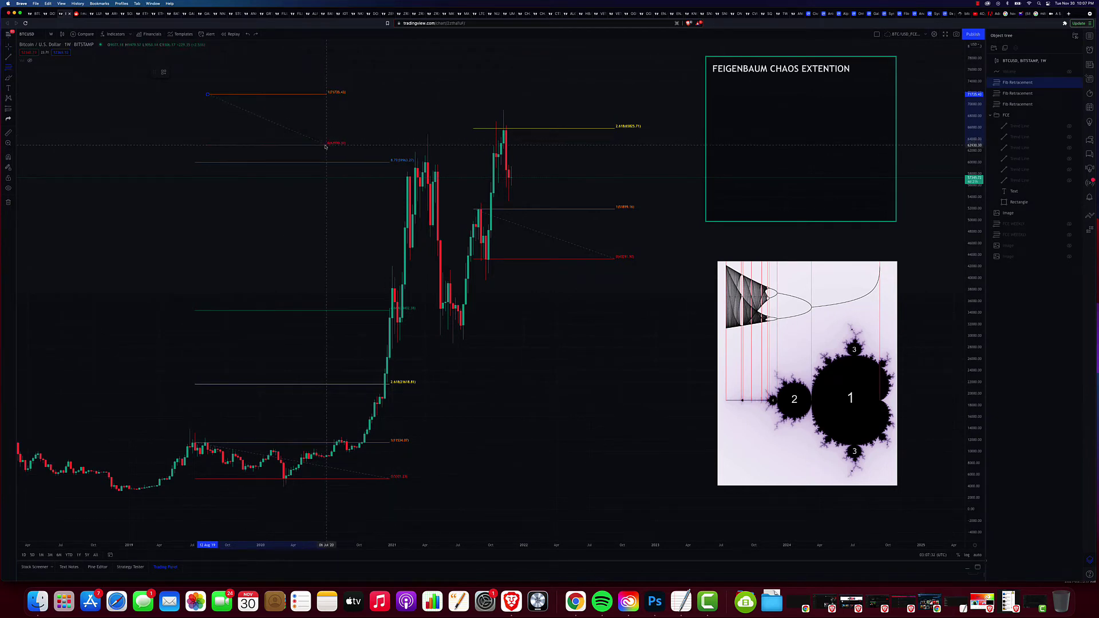
left_click(325, 144)
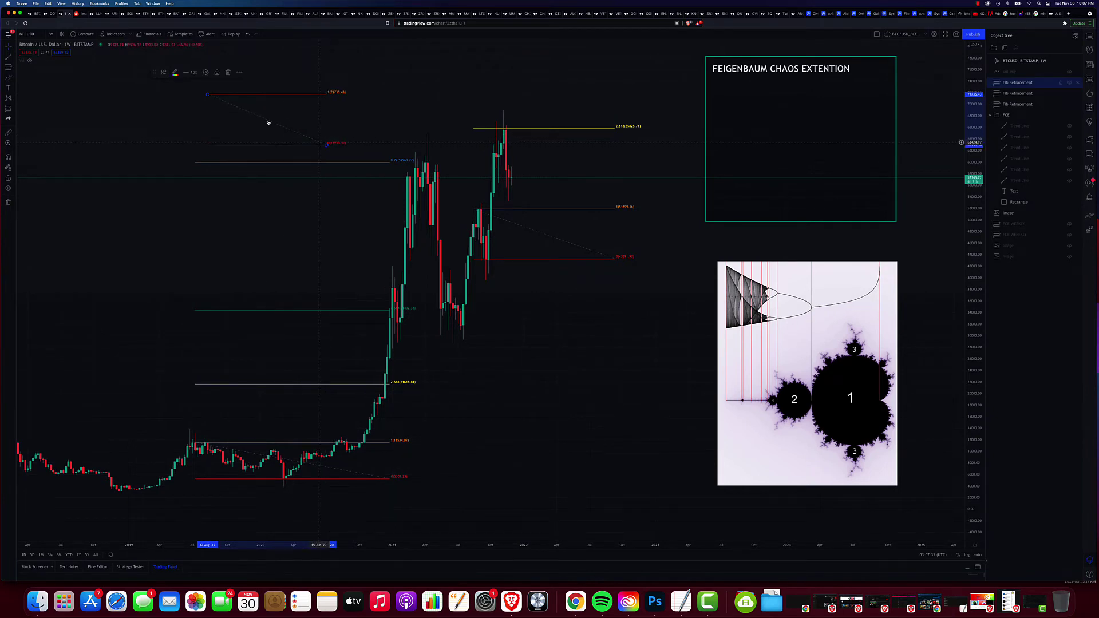
left_click(204, 72)
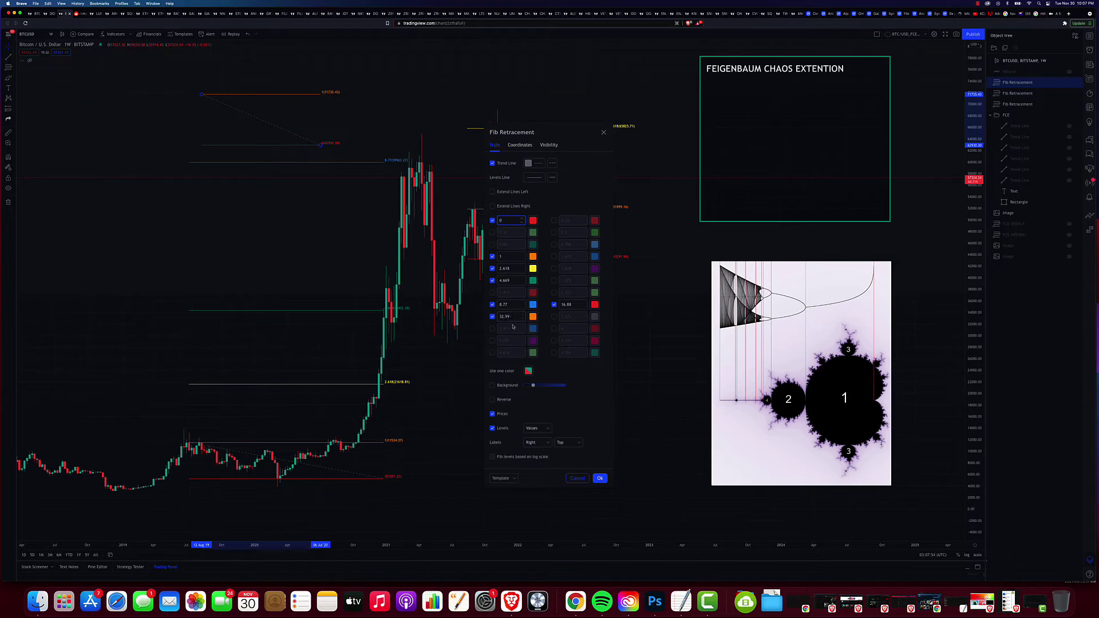
left_click(604, 132)
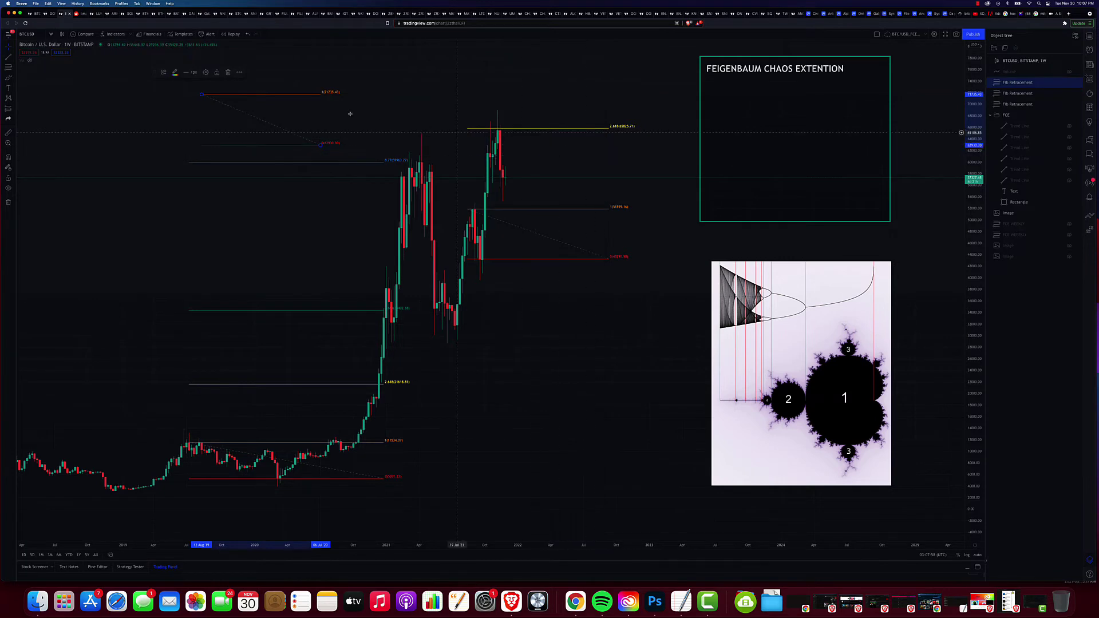
Delete the upper-left fib and unhide four trend-line segments of the zigzag wave
left_click(227, 74)
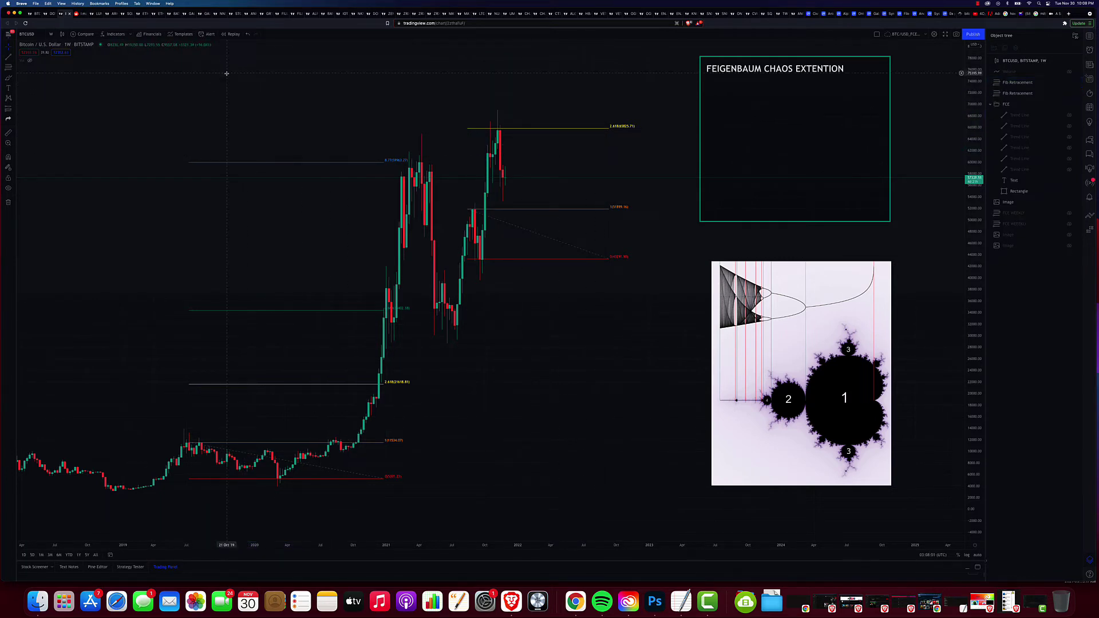
left_click(1070, 171)
left_click(1070, 158)
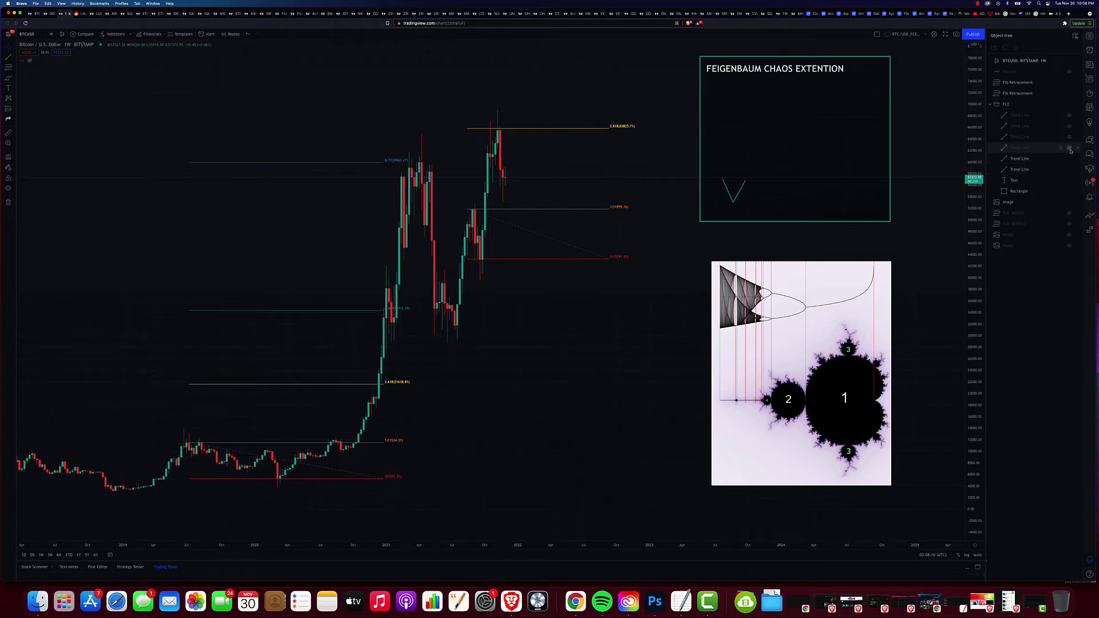
left_click(1070, 148)
left_click(1069, 137)
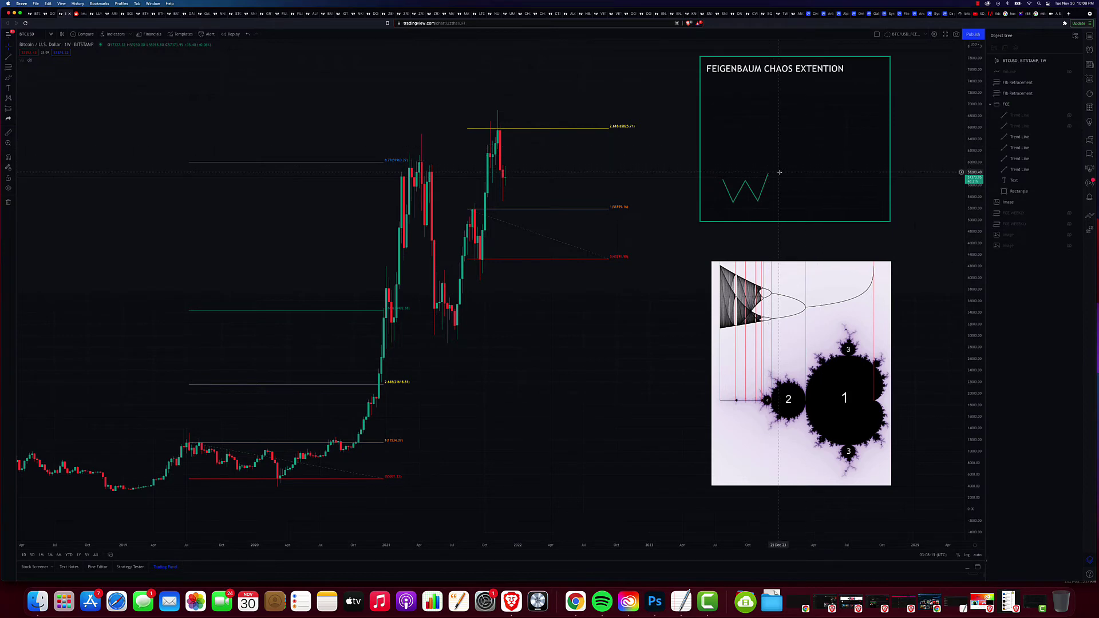
Draw a Fib Retracement inside the Feigenbaum box and unhide the wave's final rising and falling legs
left_click(9, 67)
left_click(737, 180)
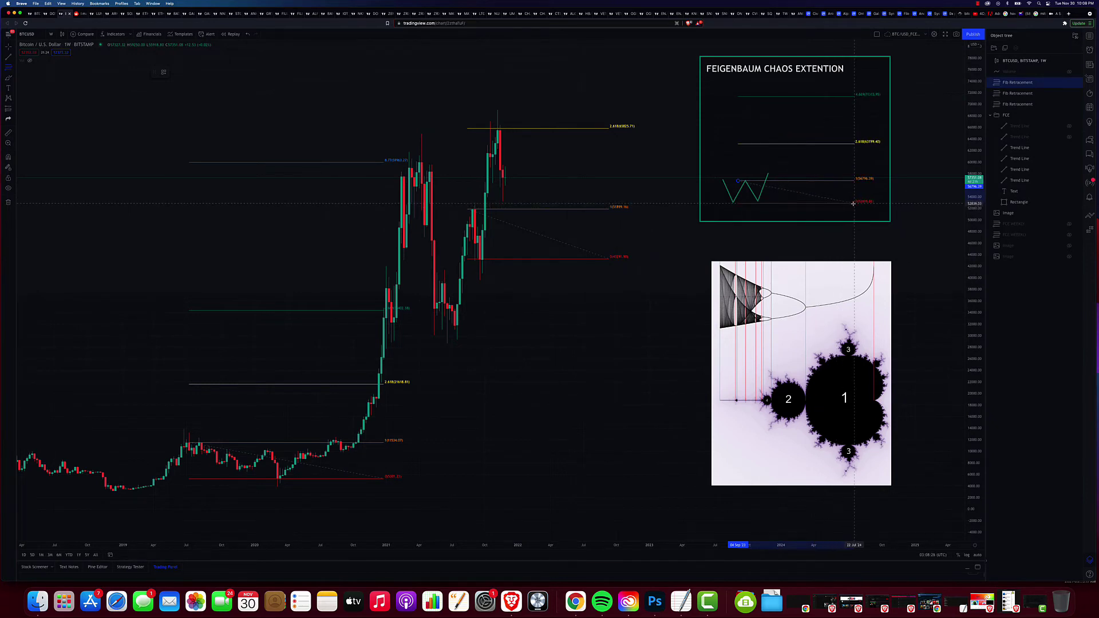
left_click(852, 201)
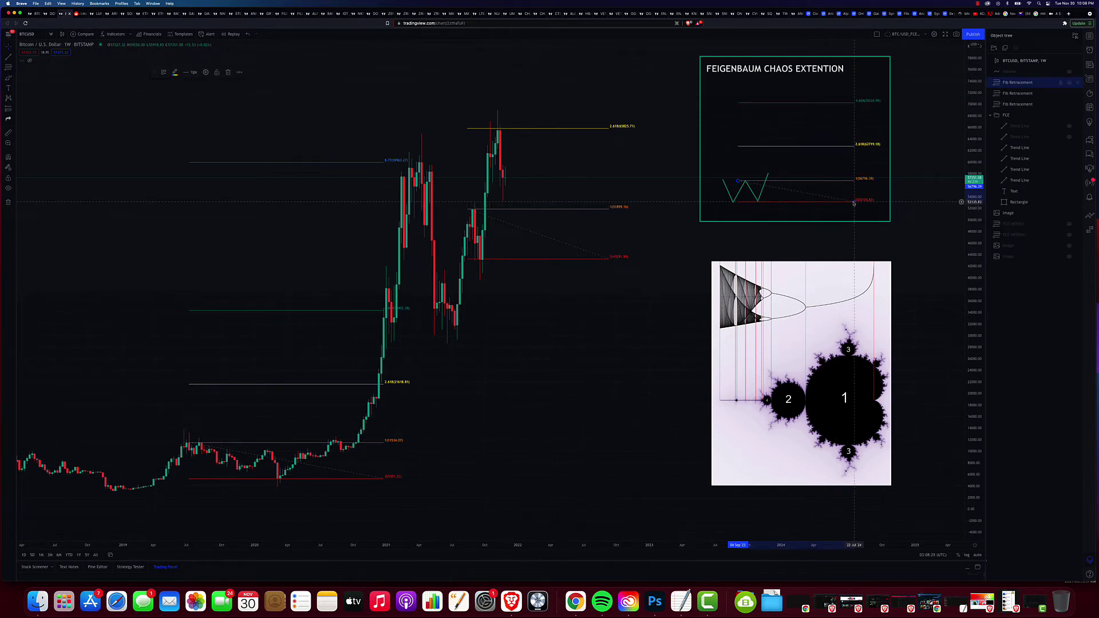
scroll(851, 216, "right", 1)
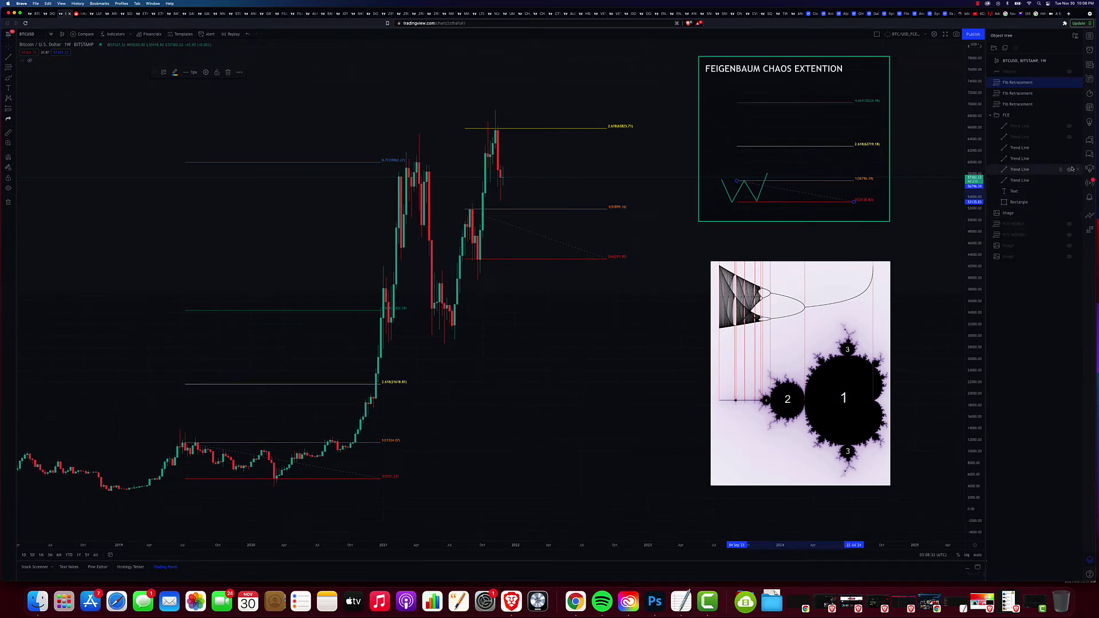
left_click(1068, 137)
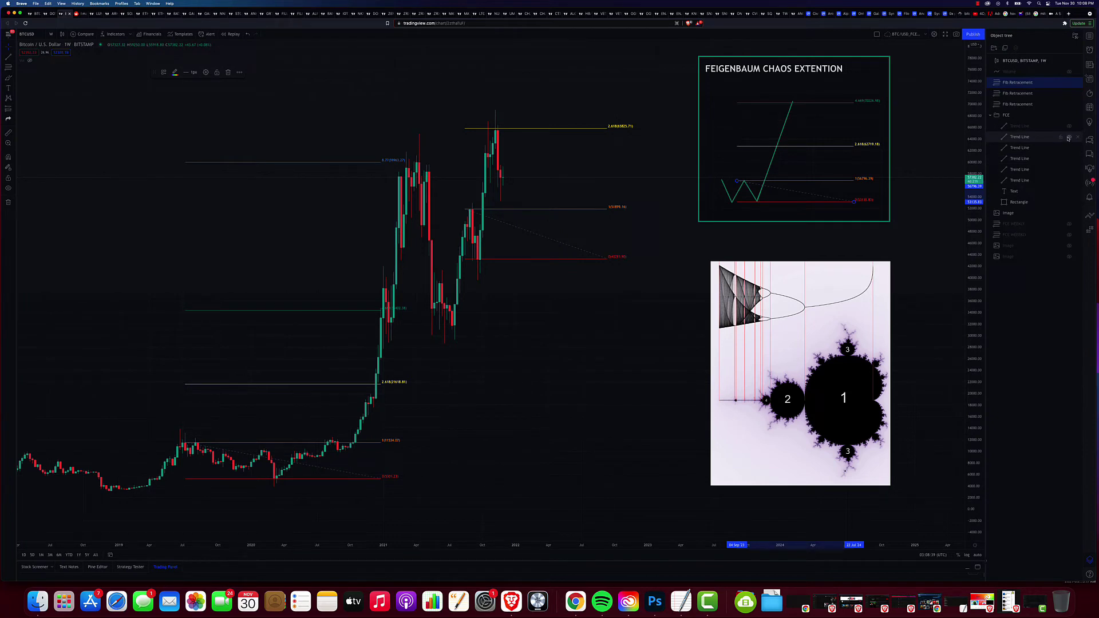
left_click(1069, 126)
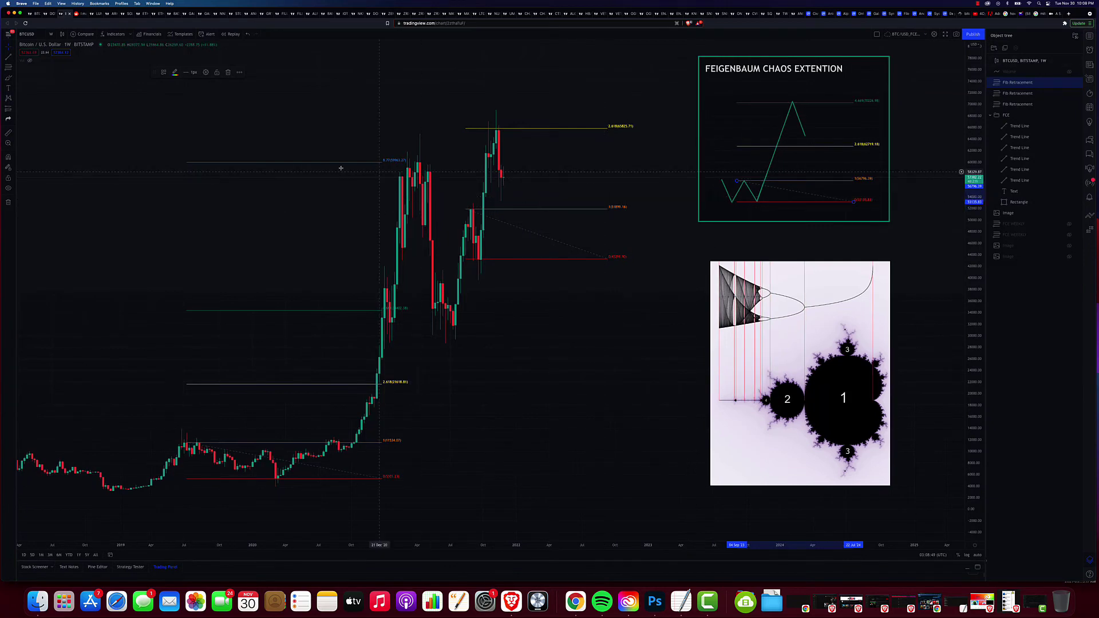
Switch to the LUNA/USDT weekly chart and show the FCE Weekly extension levels
left_click(98, 14)
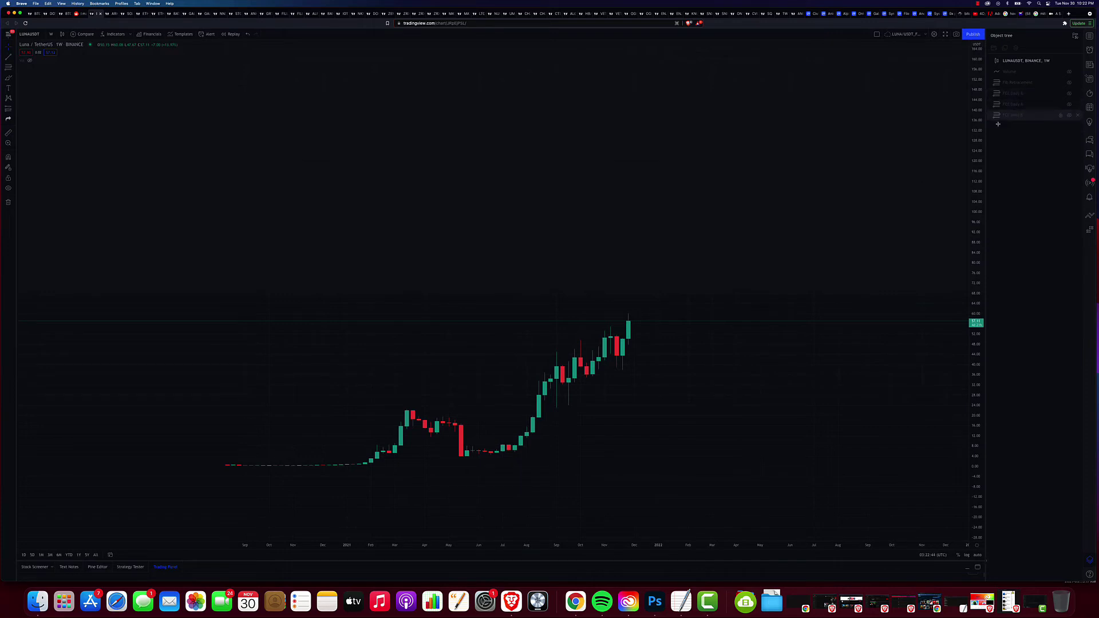
left_click(1068, 115)
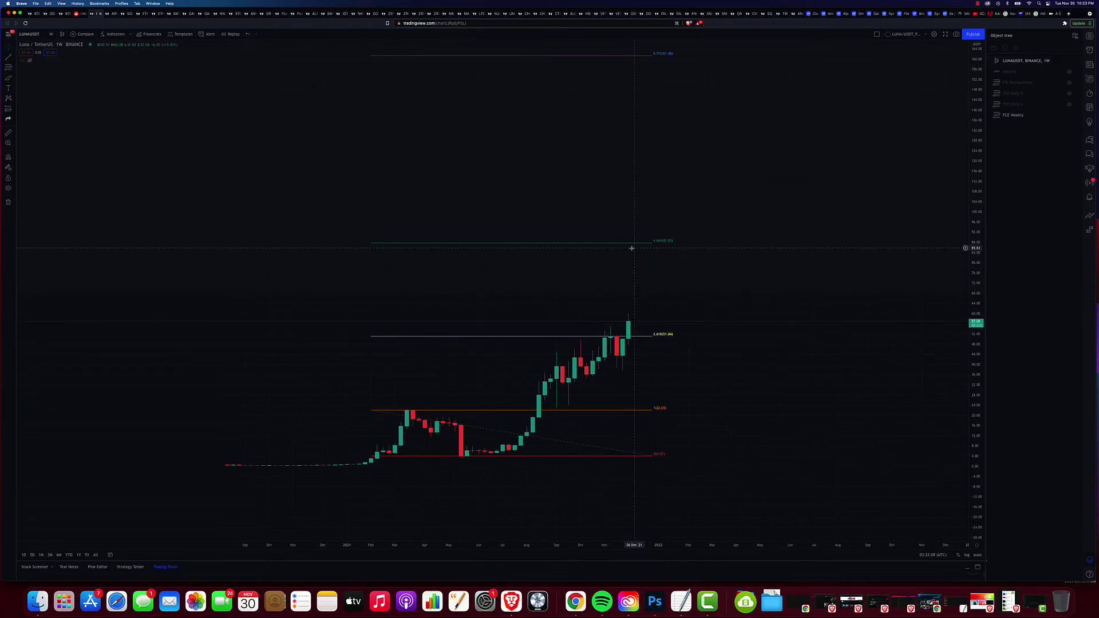
scroll(664, 251, "right", 1)
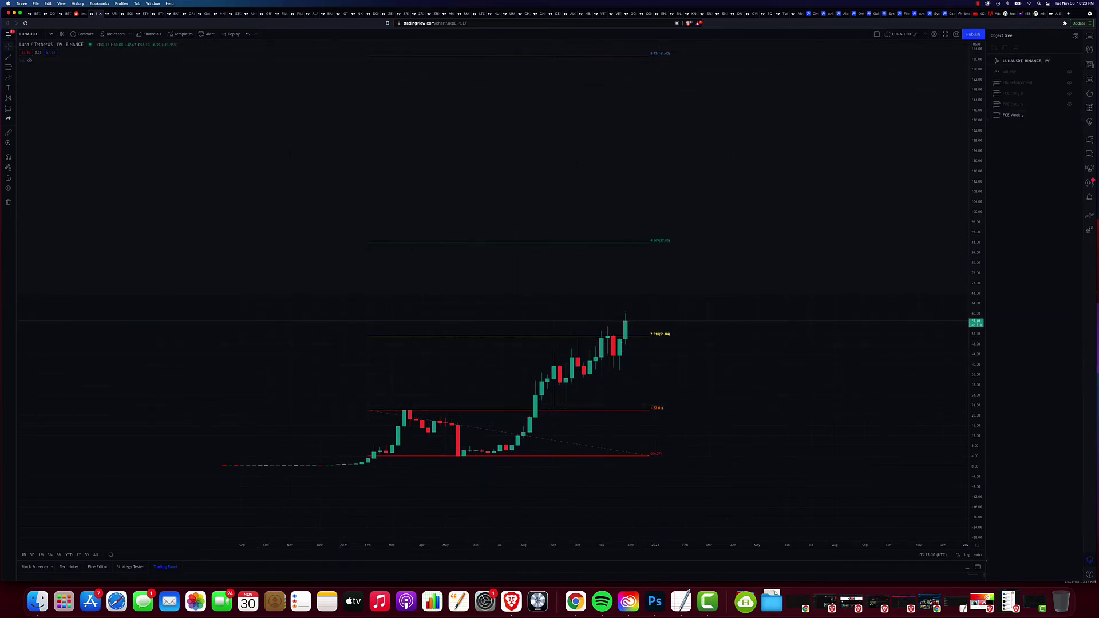
Change the LUNA/USDT chart interval to 1 day and zoom out on the 2021 rally
left_click(51, 33)
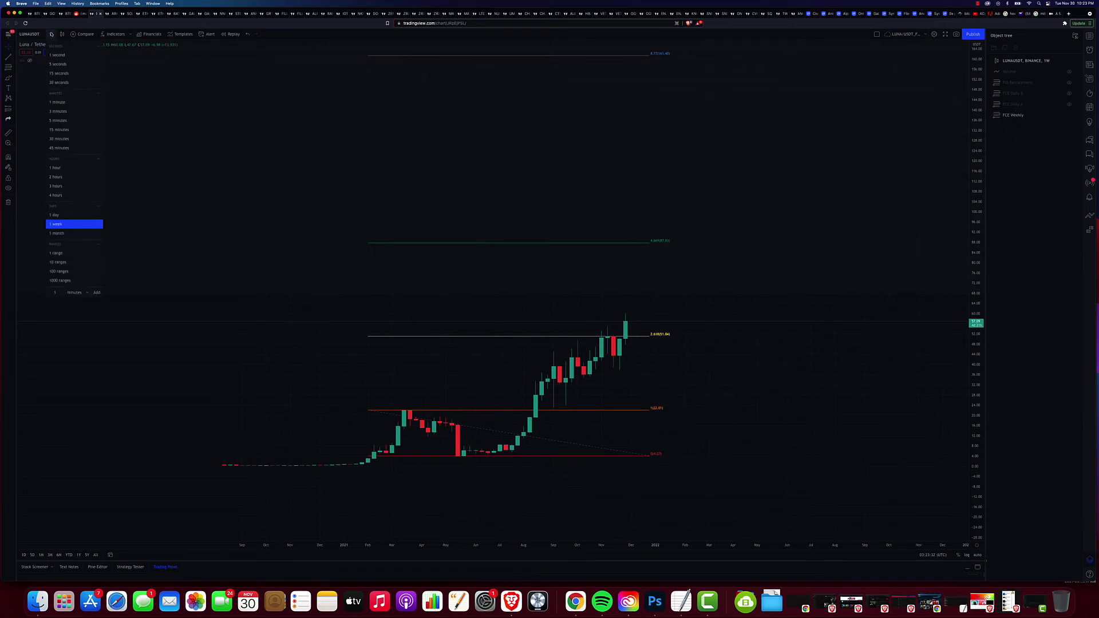
left_click(65, 215)
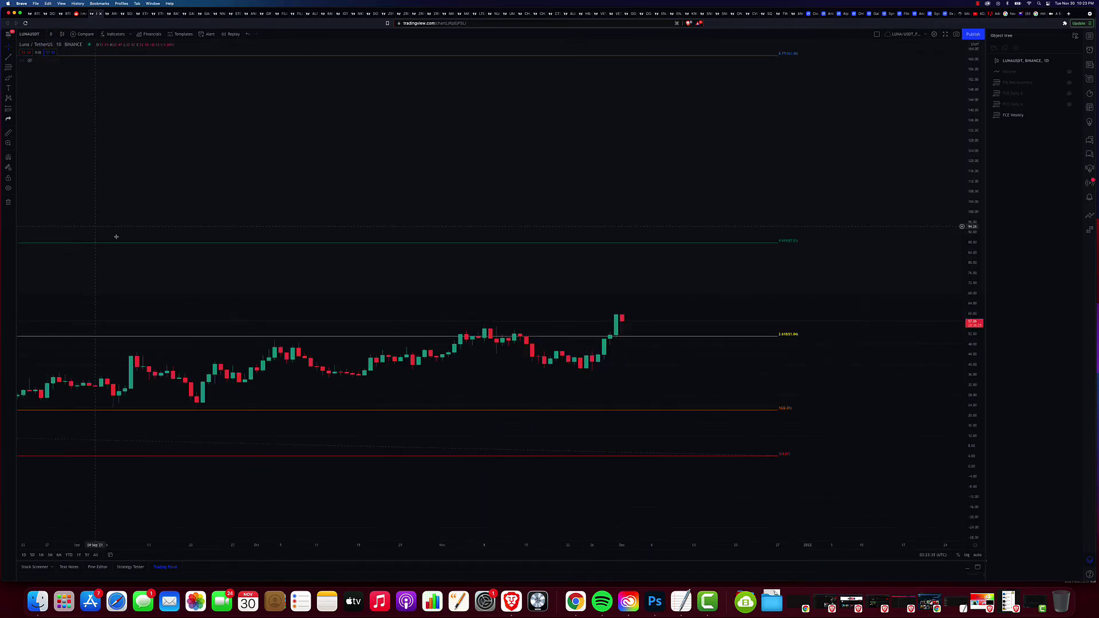
scroll(240, 274, "down", 10)
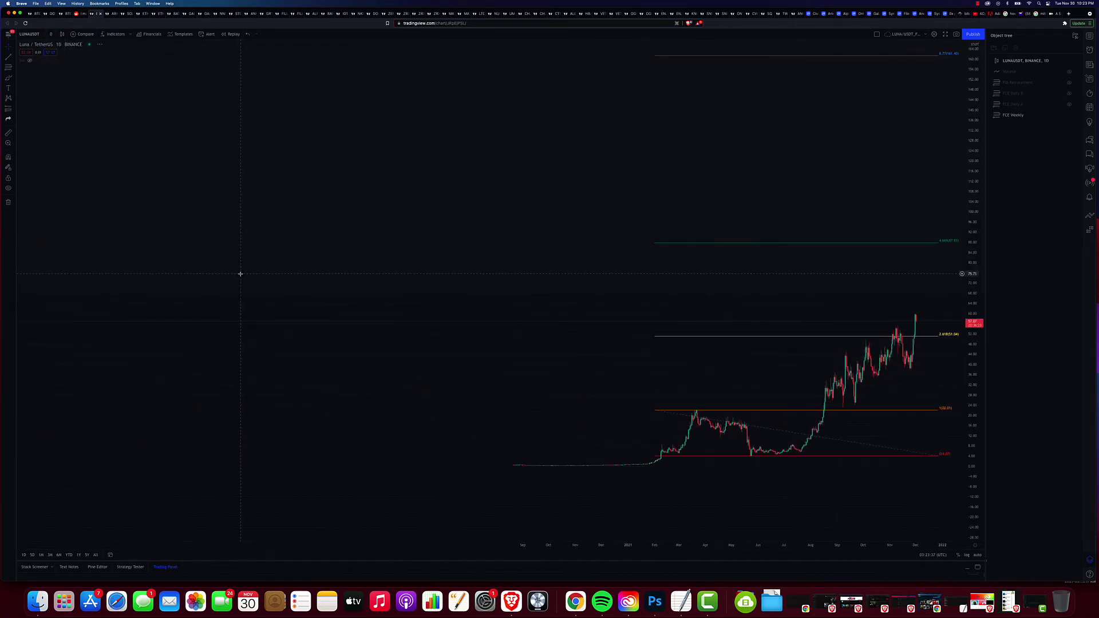
scroll(240, 274, "right", 10)
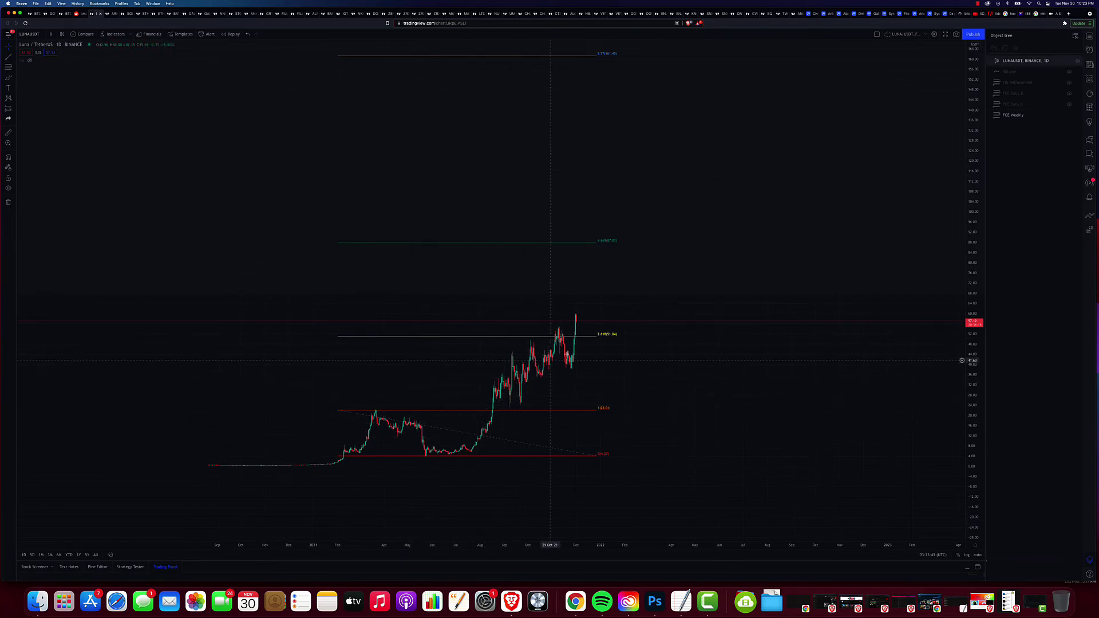
Hide FCE Weekly, show FCE Daily A, and stretch the price scale to frame the February–May 2021 range
left_click(1069, 116)
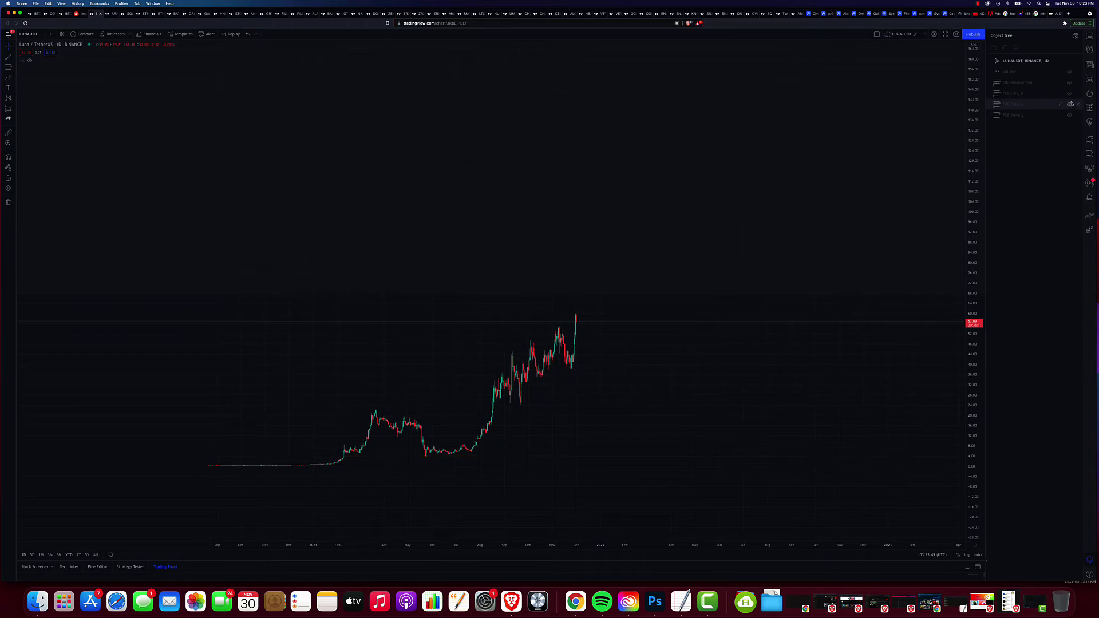
left_click(1070, 104)
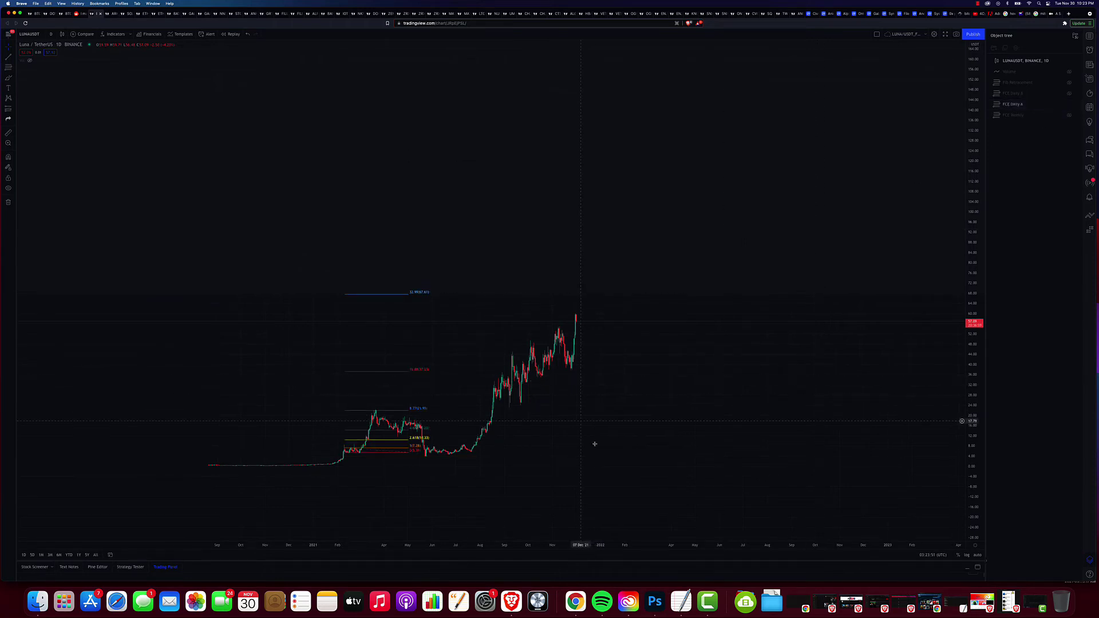
left_click_drag(607, 456, 689, 410)
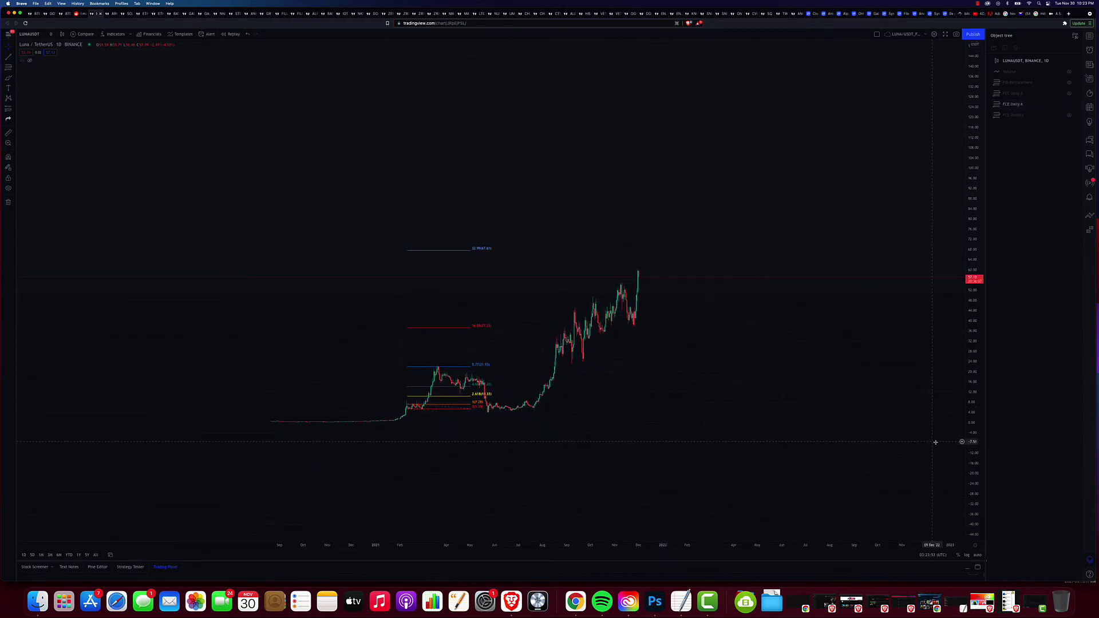
left_click_drag(971, 492, 968, 321)
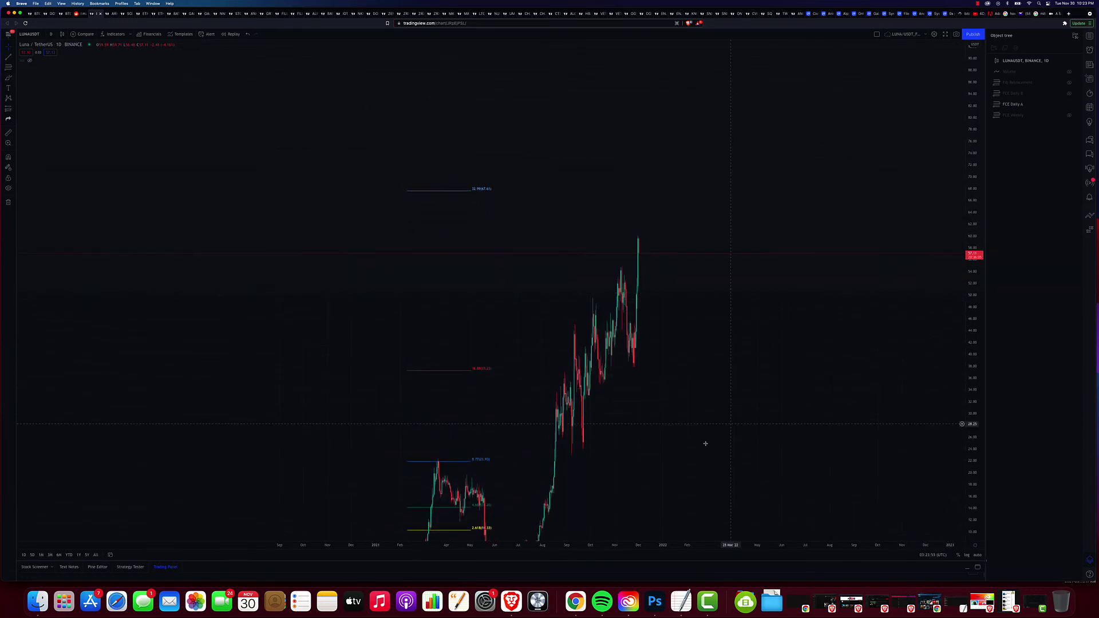
left_click_drag(703, 445, 742, 376)
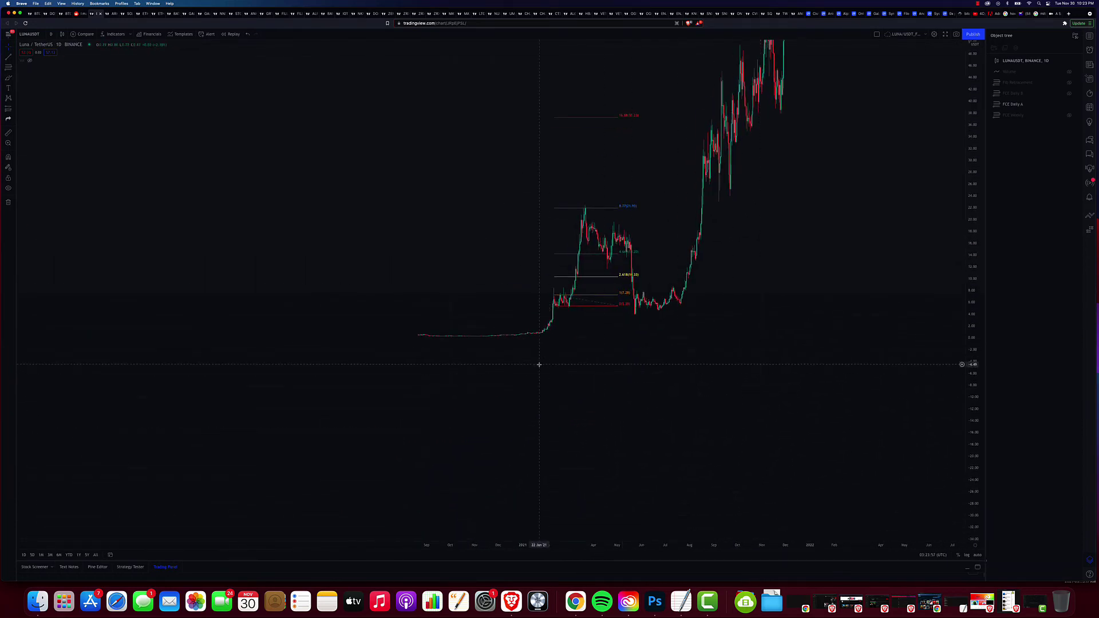
left_click(558, 297)
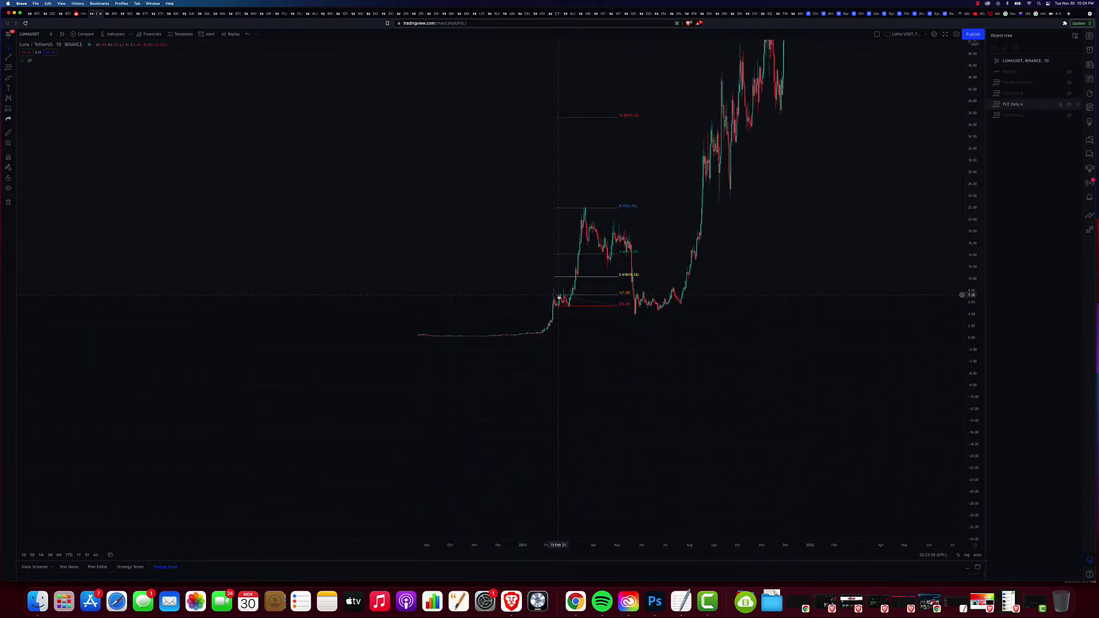
left_click_drag(566, 302, 571, 306)
scroll(584, 393, "up", 5)
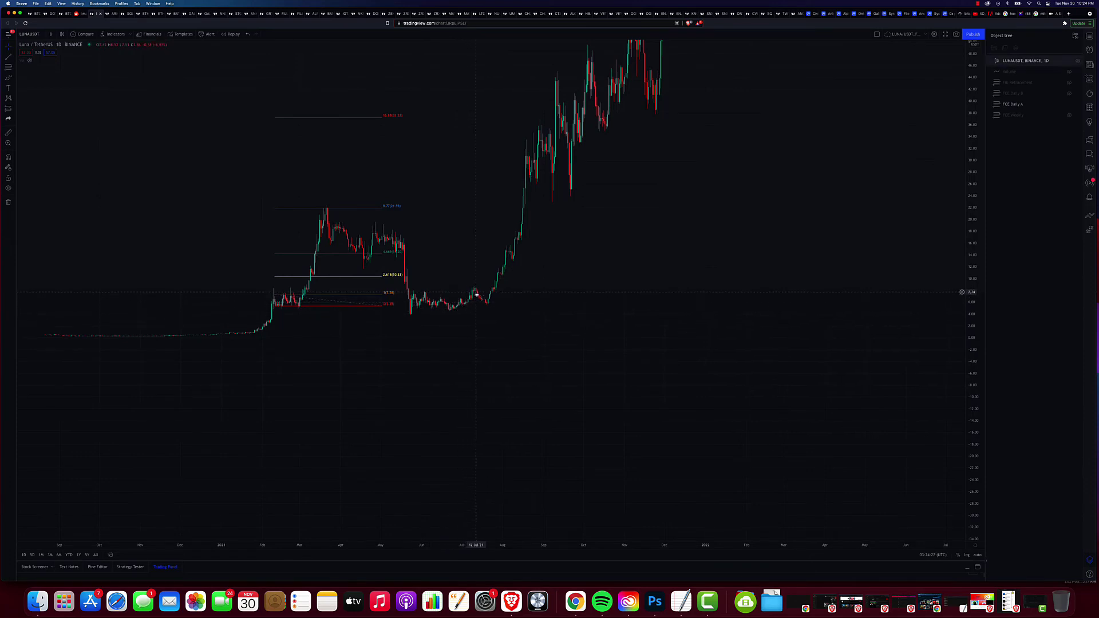
Show FCE Daily B and compress the price scale until both drawings' top levels are visible
left_click(1070, 94)
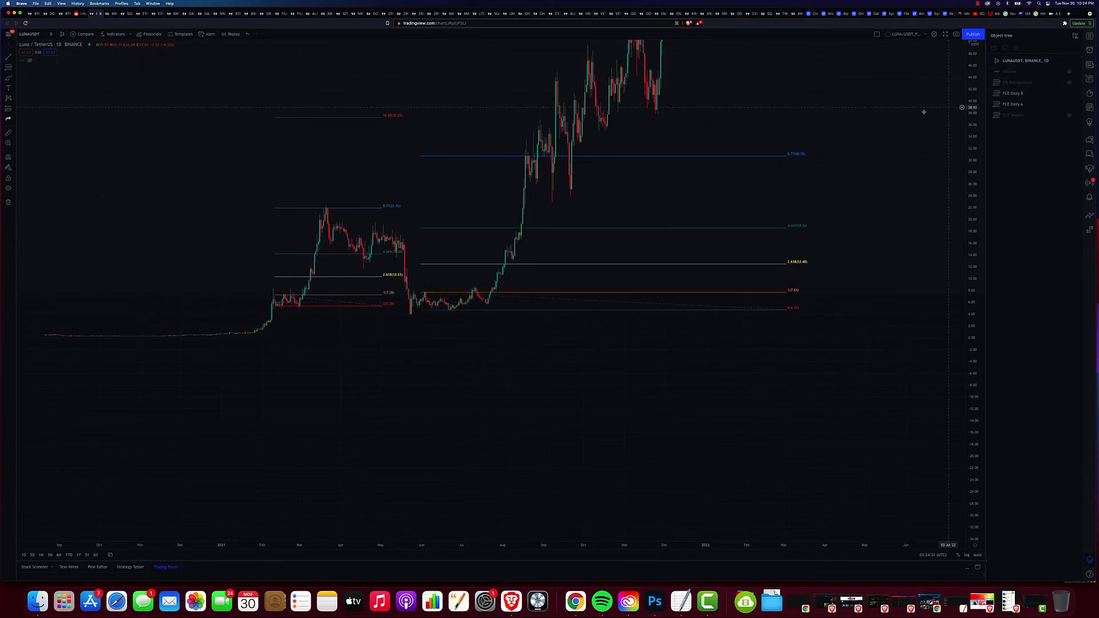
left_click_drag(477, 197, 419, 297)
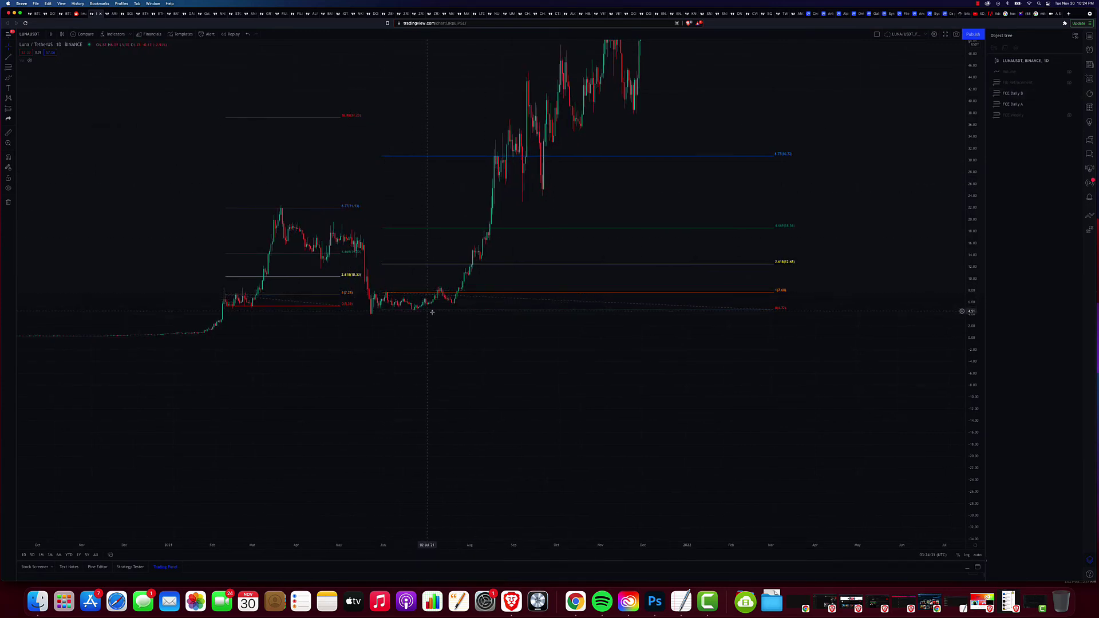
scroll(827, 275, "up", 5)
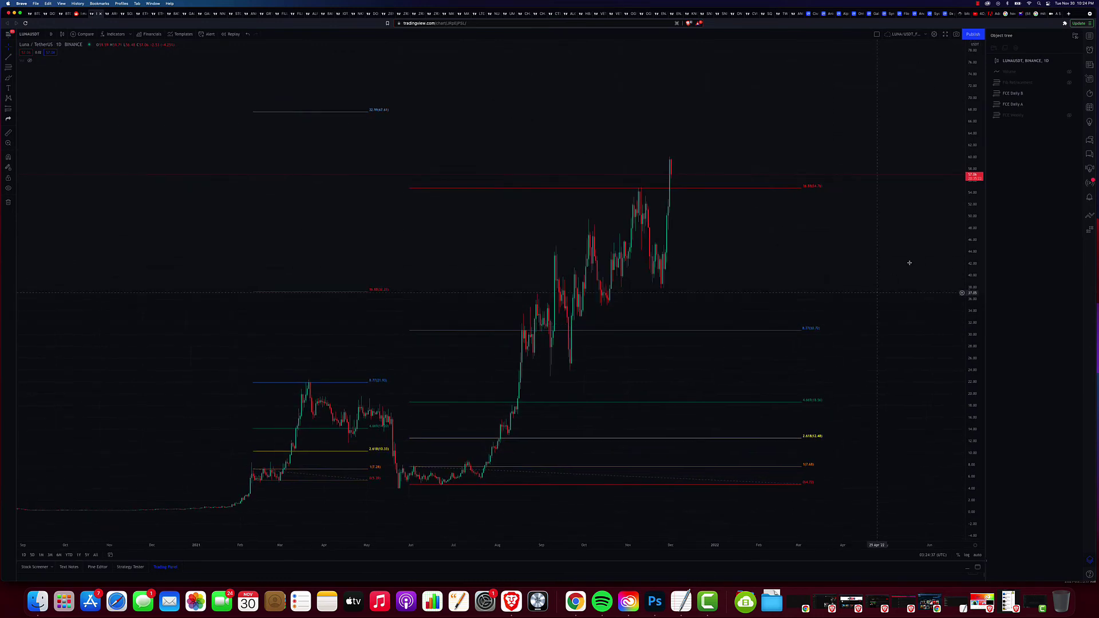
left_click_drag(968, 195, 969, 223)
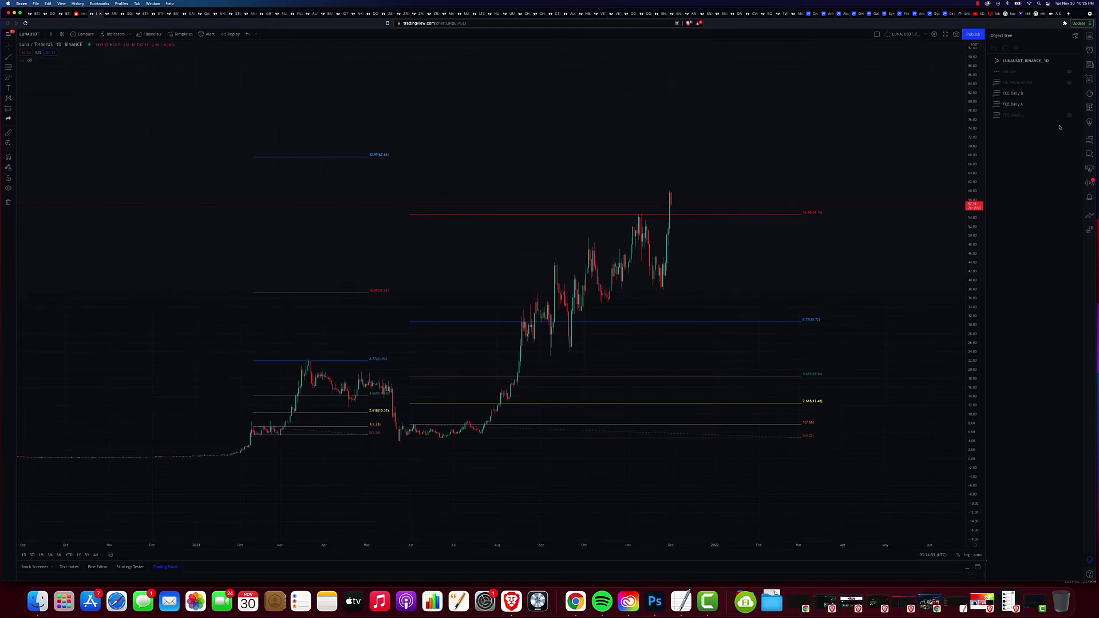
left_click_drag(974, 270, 1007, 329)
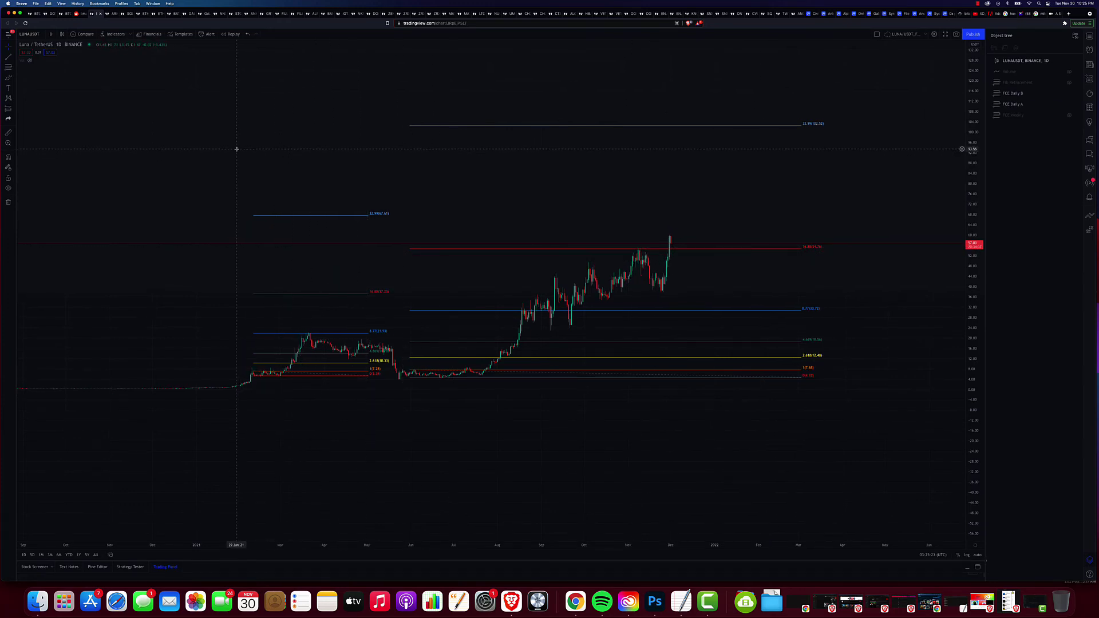
Switch to the ARKK daily chart and unhide the third Fib Retracement
scroll(201, 132, "down", 1)
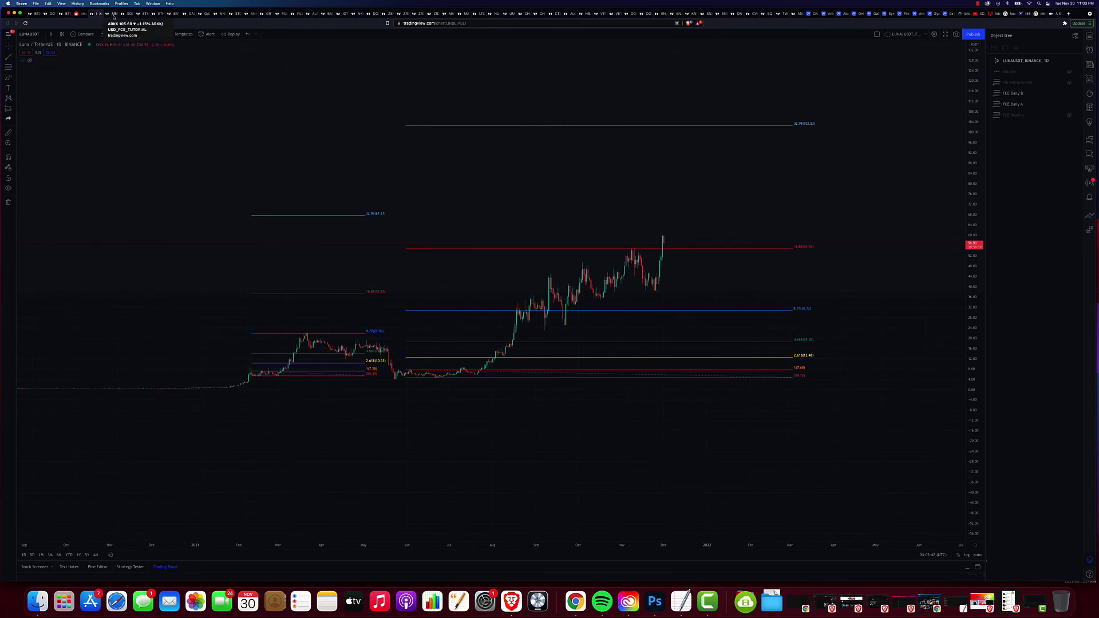
left_click(113, 16)
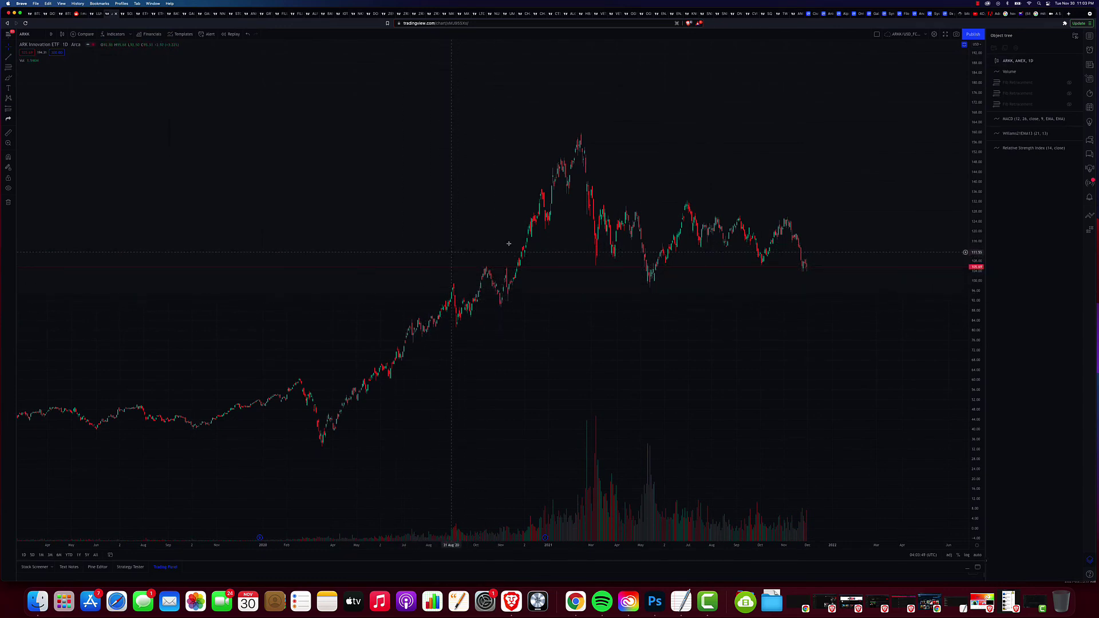
left_click(1070, 105)
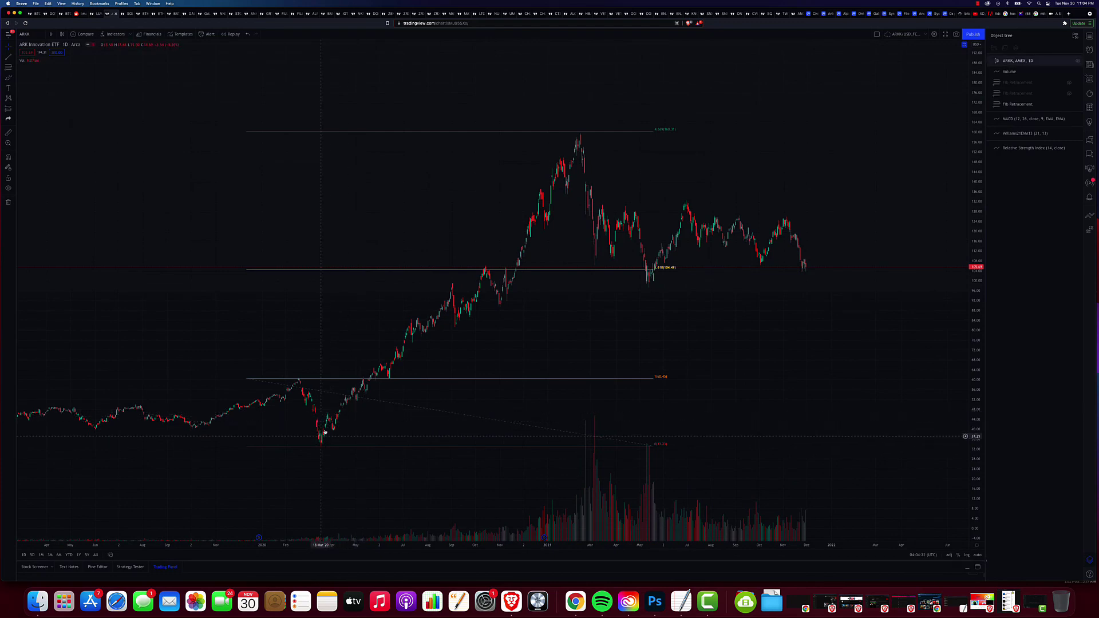
Unhide the second Fib Retracement and zoom in on ARKK's late-2021 decline
left_click(1069, 93)
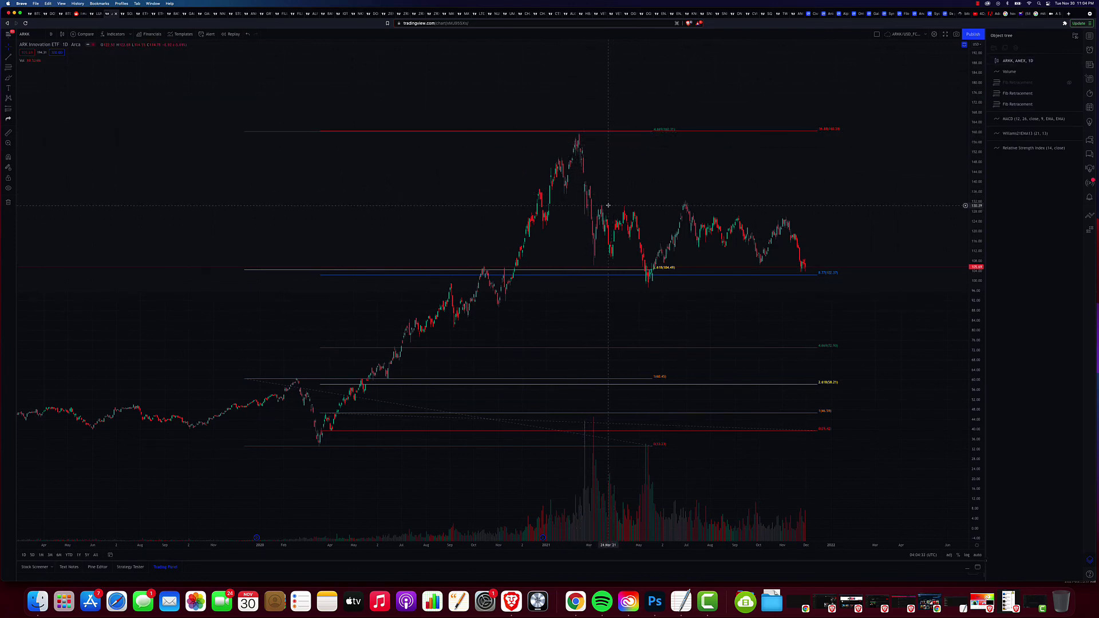
left_click(646, 268)
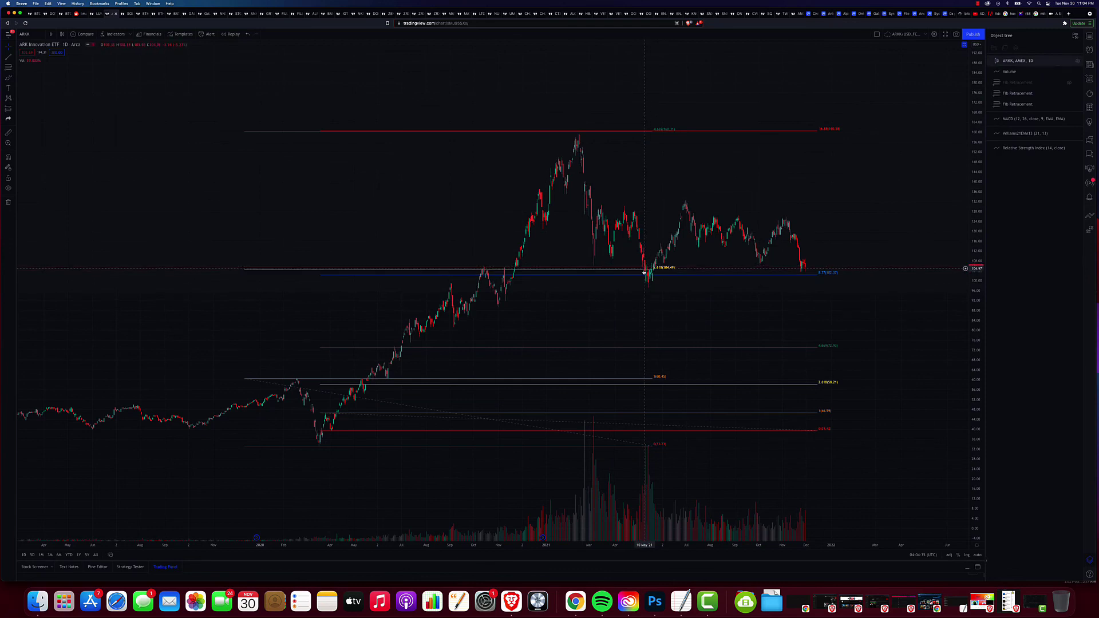
left_click(649, 269)
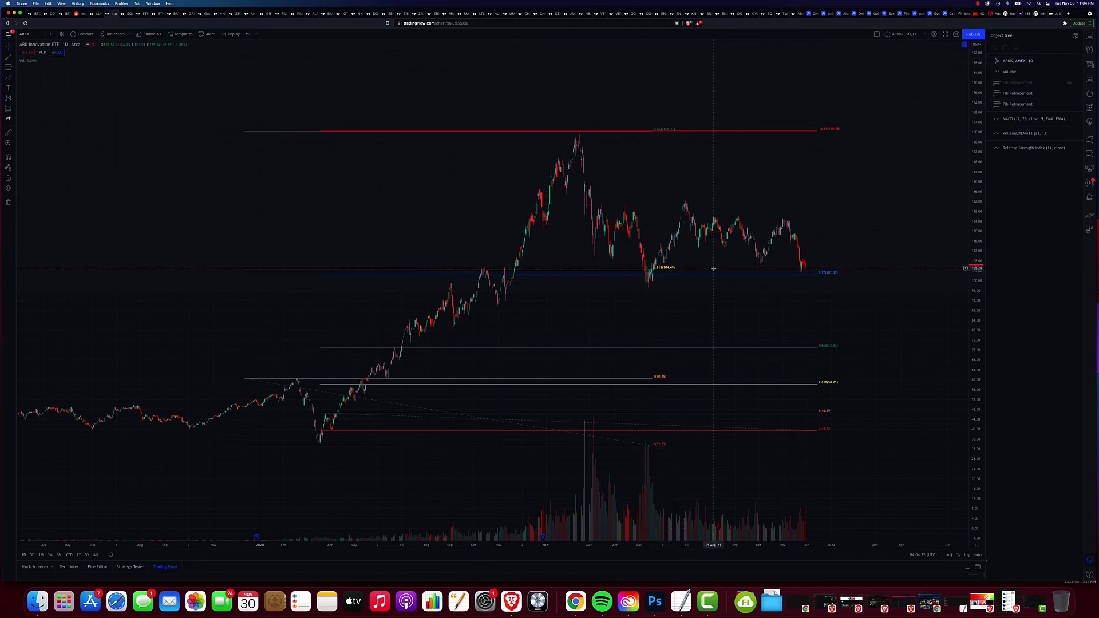
scroll(787, 265, "up", 5)
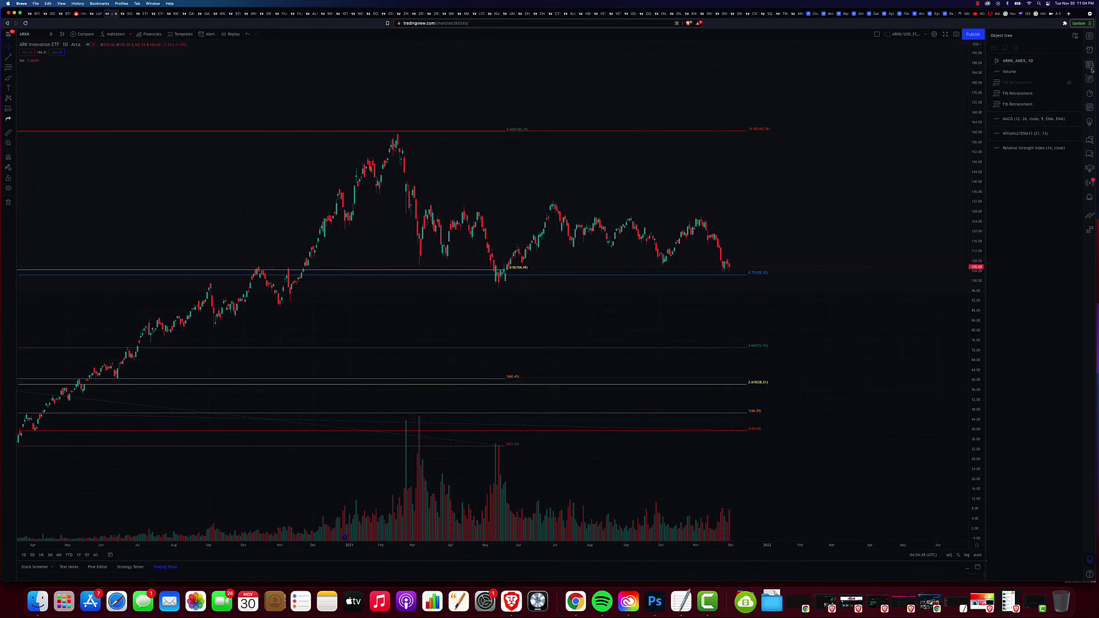
left_click(1069, 82)
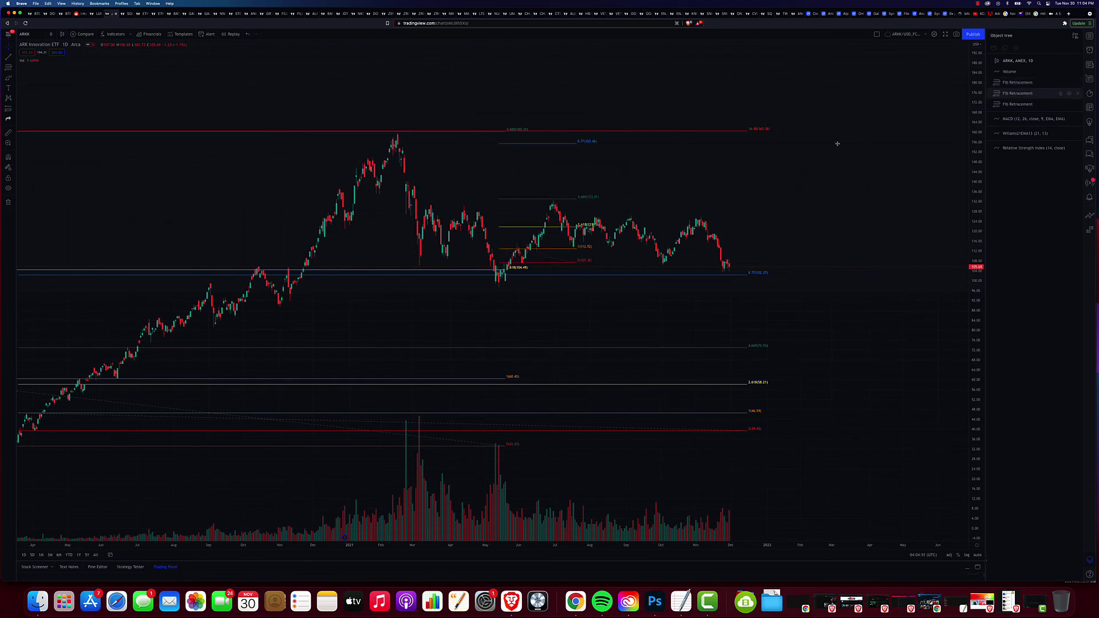